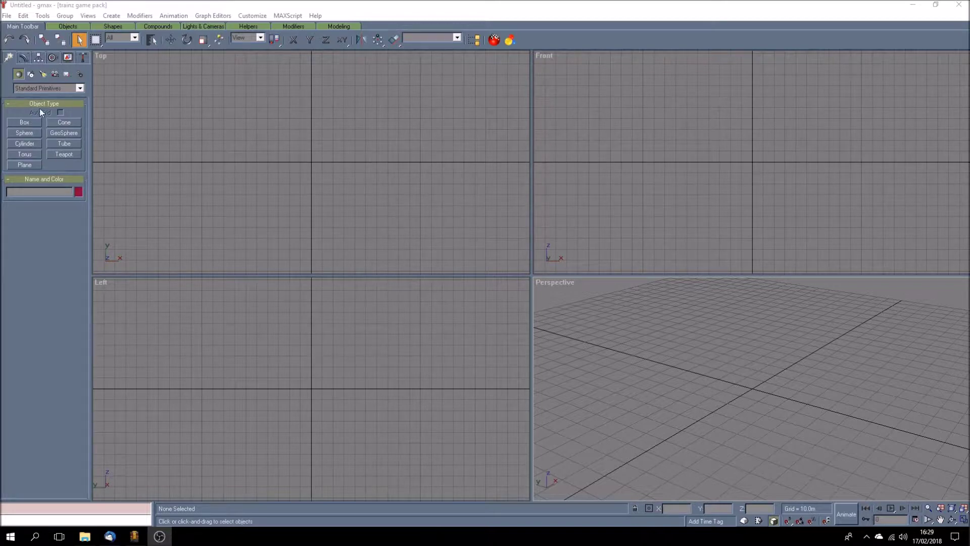
Pick the Box tool under Standard Primitives in the Create panel.
left_click(29, 122)
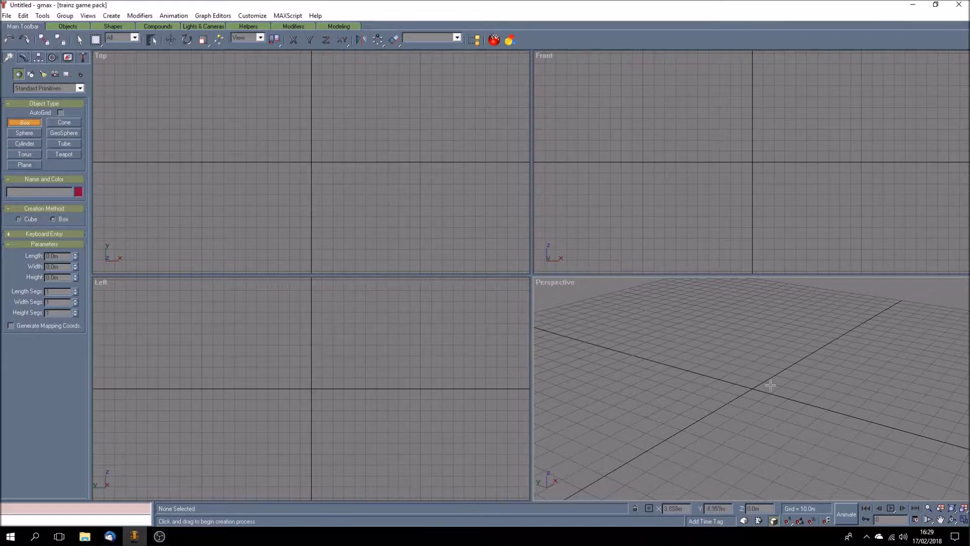
Drag out a large teal box near the grid centre and a smaller dark-blue box to its right.
left_click_drag(721, 357, 776, 427)
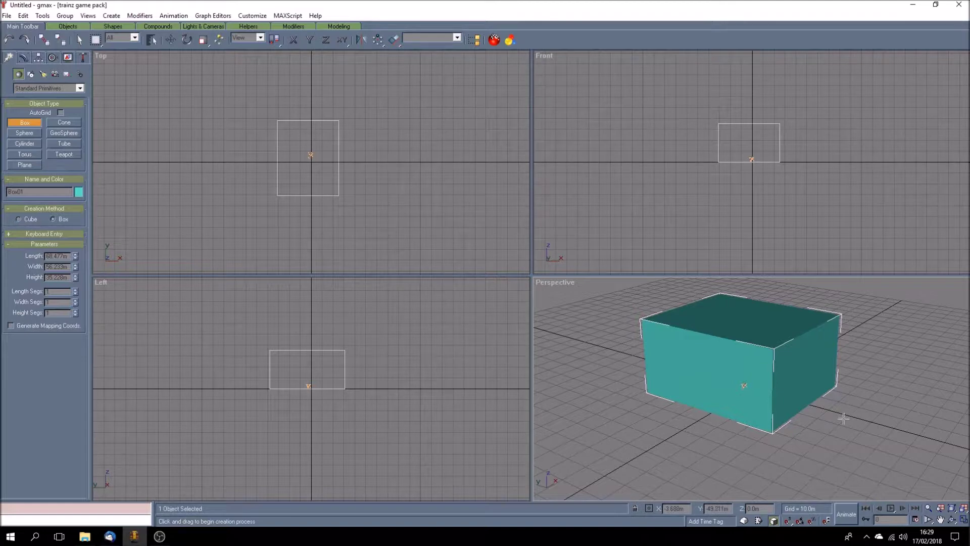
left_click(857, 407)
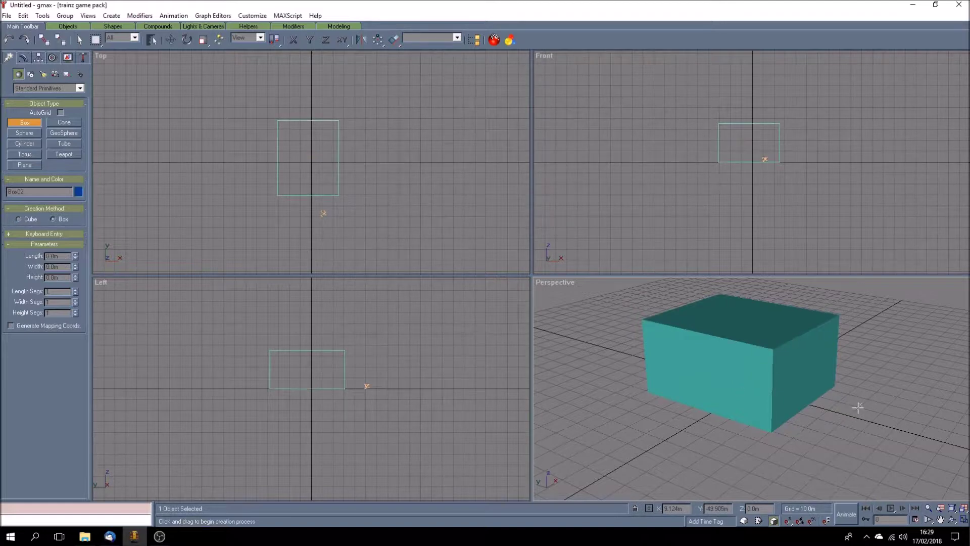
left_click_drag(857, 408, 913, 477)
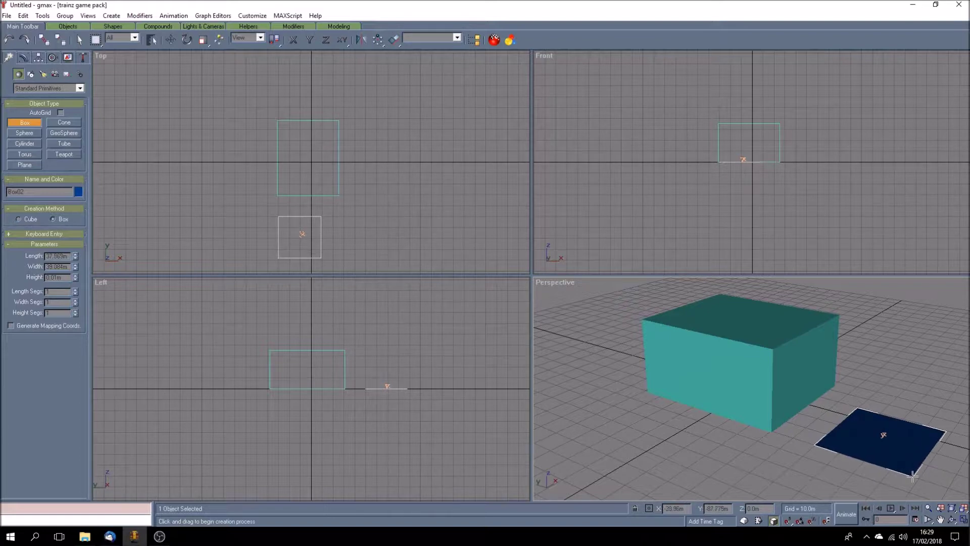
left_click_drag(914, 476, 913, 477)
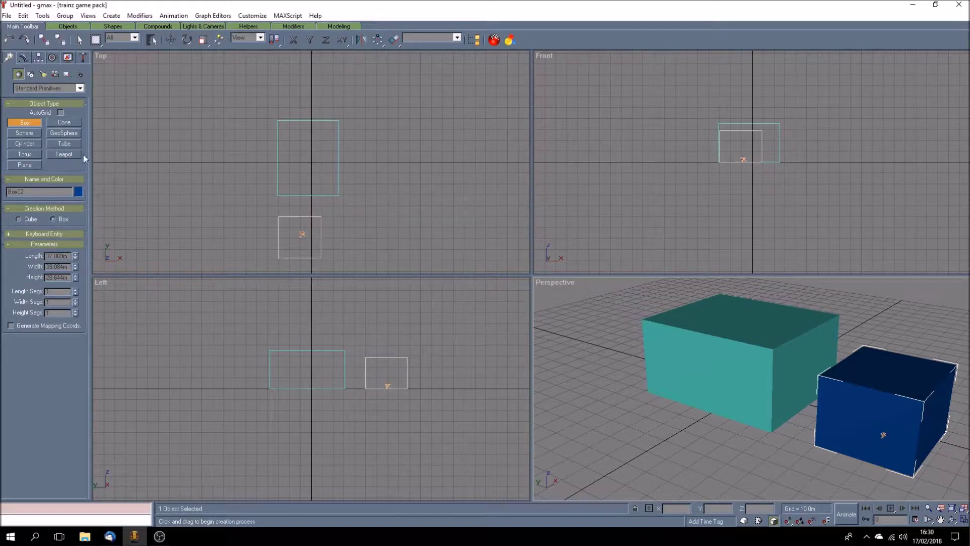
left_click(79, 40)
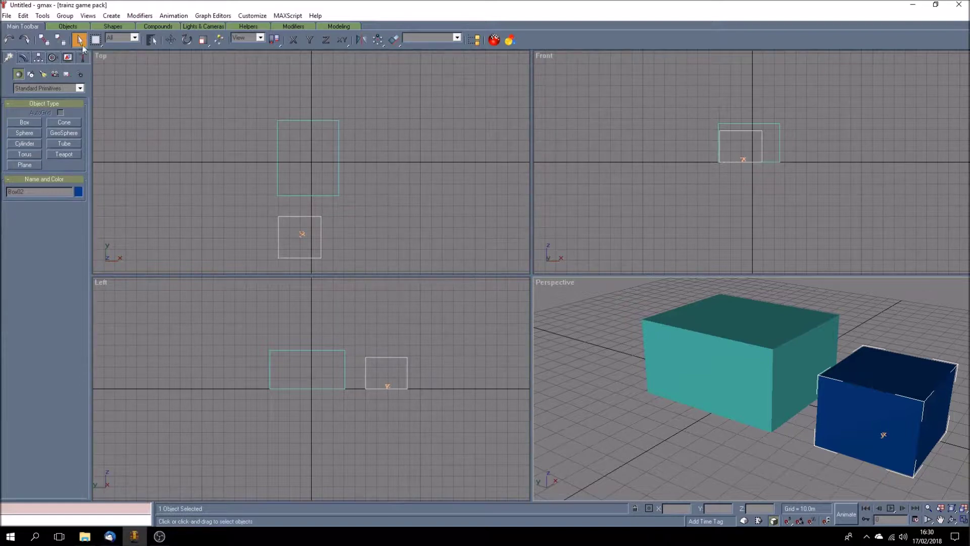
left_click(699, 359)
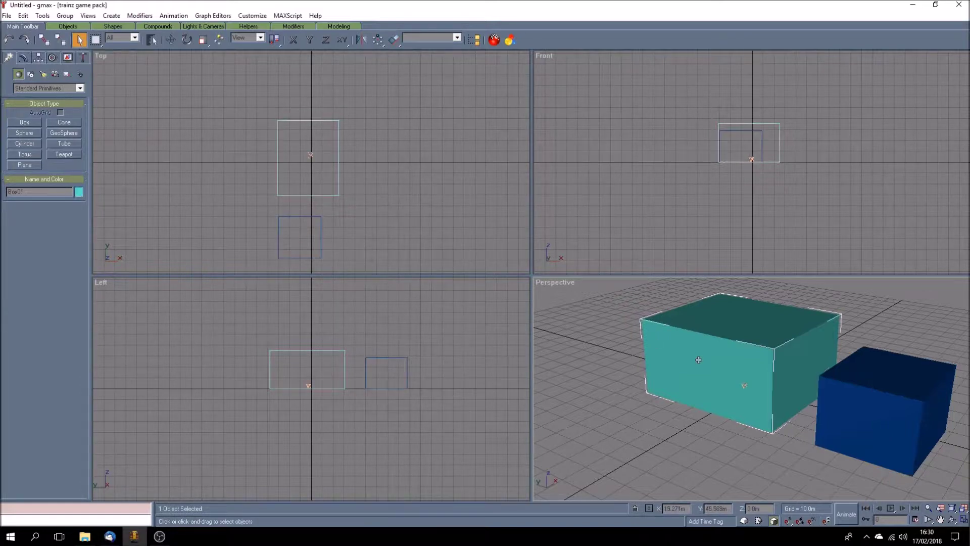
left_click(24, 59)
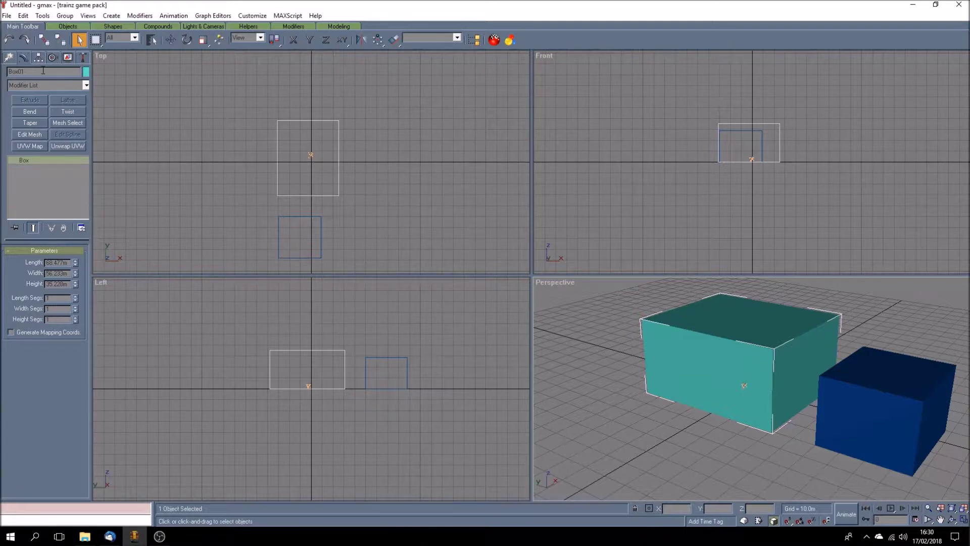
left_click(9, 59)
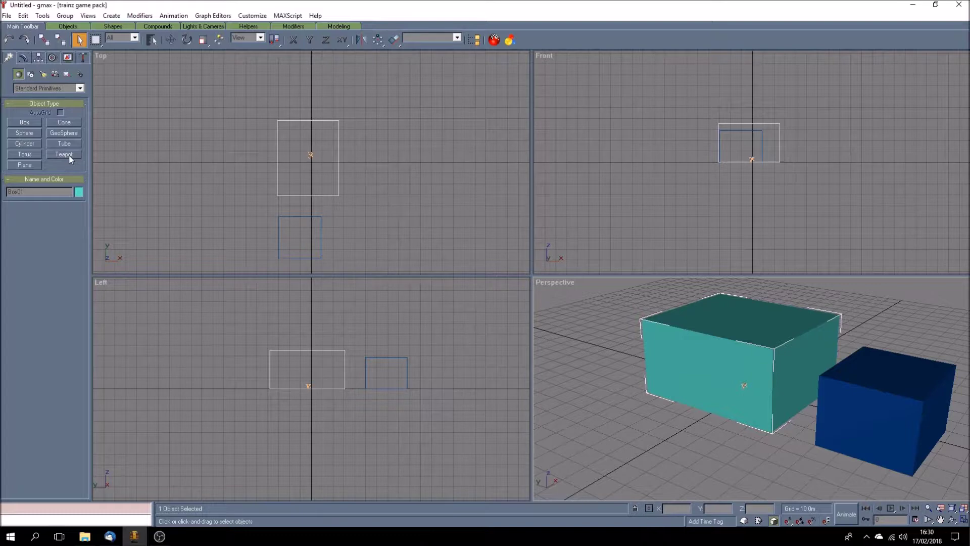
left_click(22, 58)
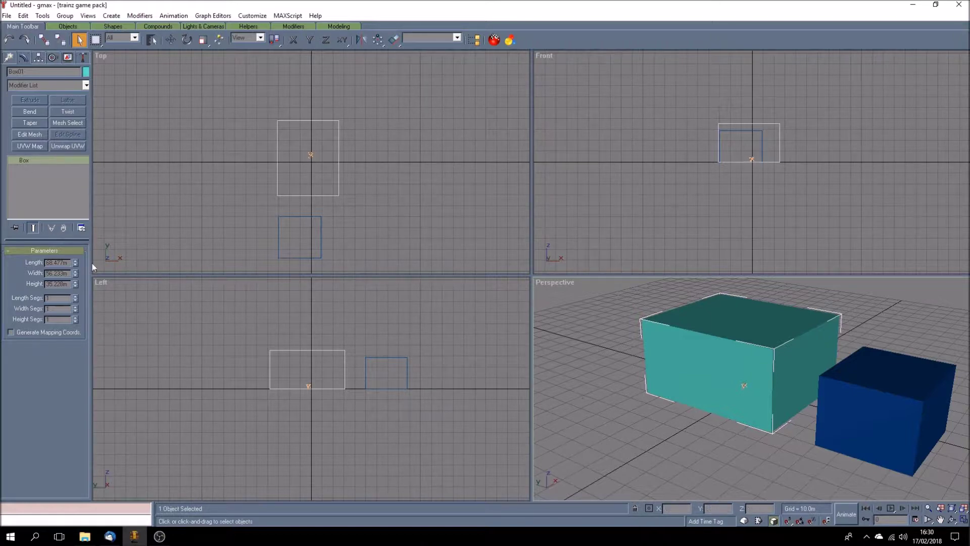
left_click(9, 58)
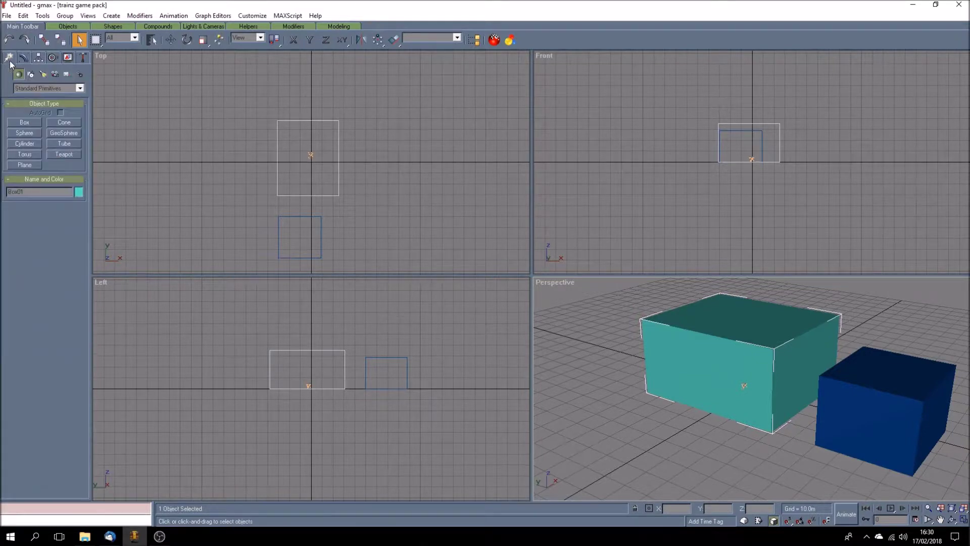
left_click(23, 58)
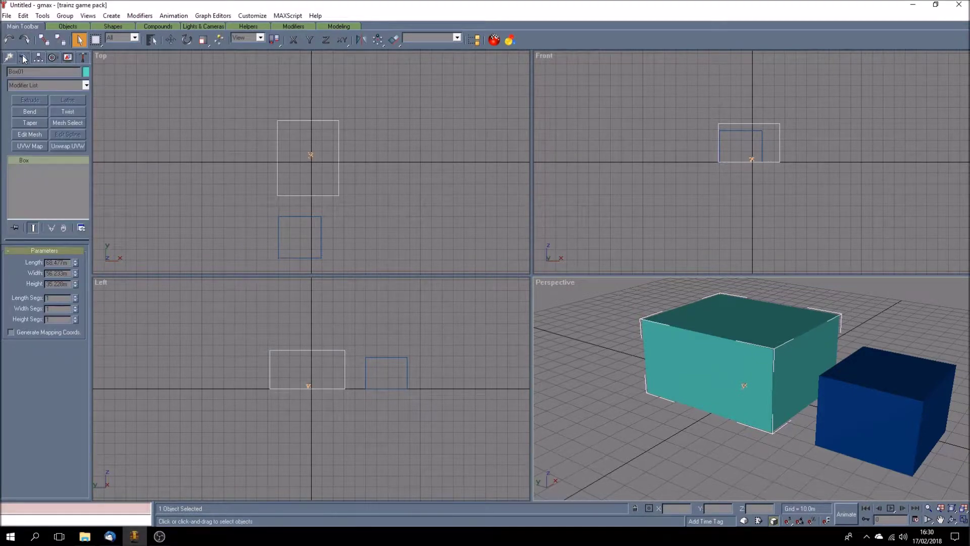
left_click(735, 444)
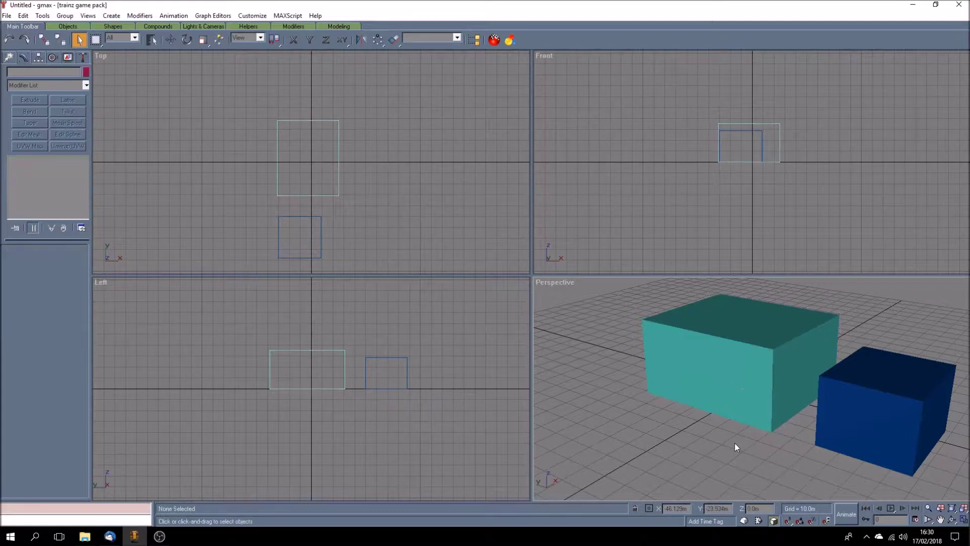
left_click(865, 435)
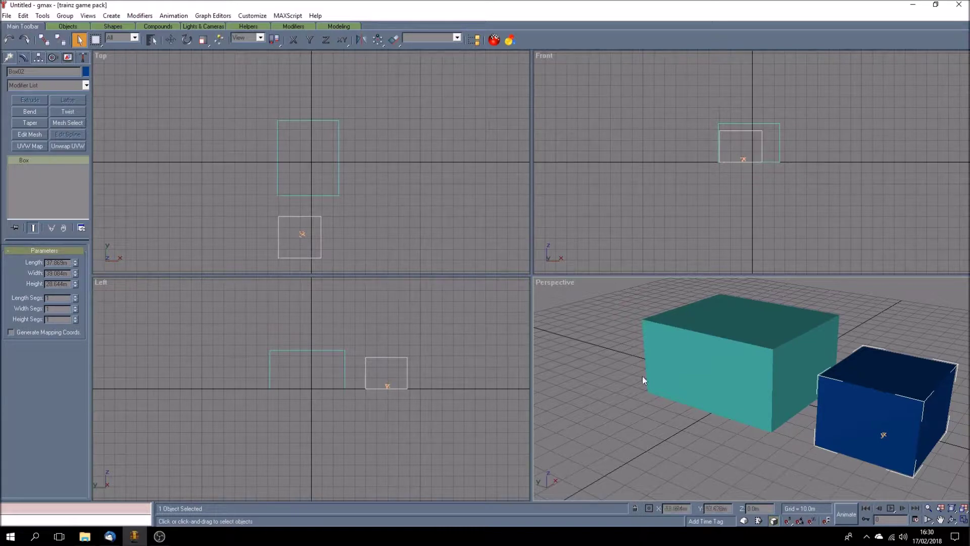
left_click(674, 357)
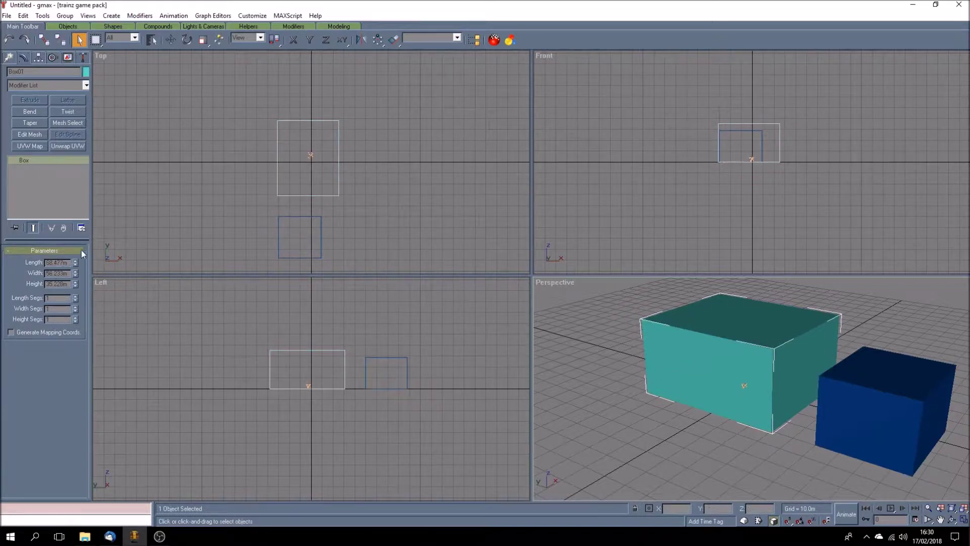
left_click(626, 407)
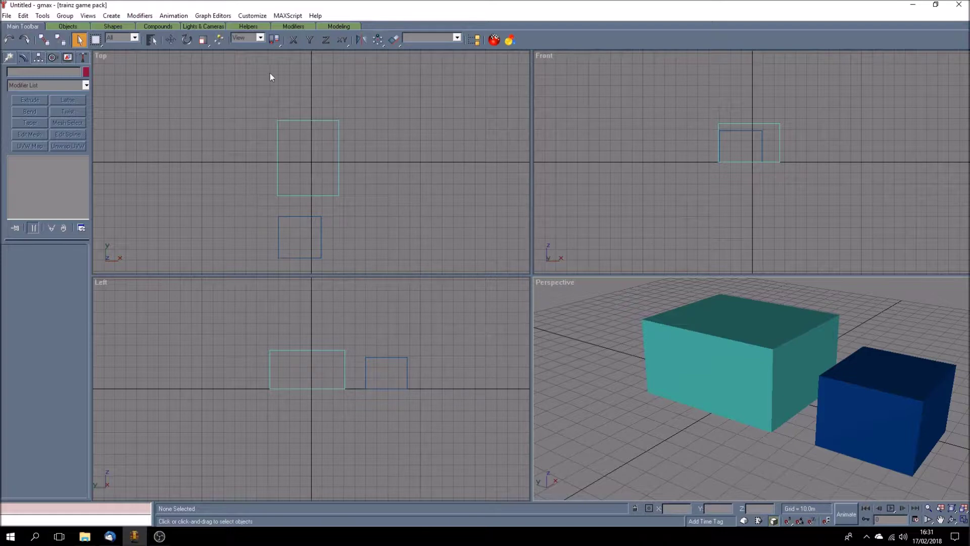
Set Units Setup to US Standard with Feet w/Decimal Inches.
left_click(255, 20)
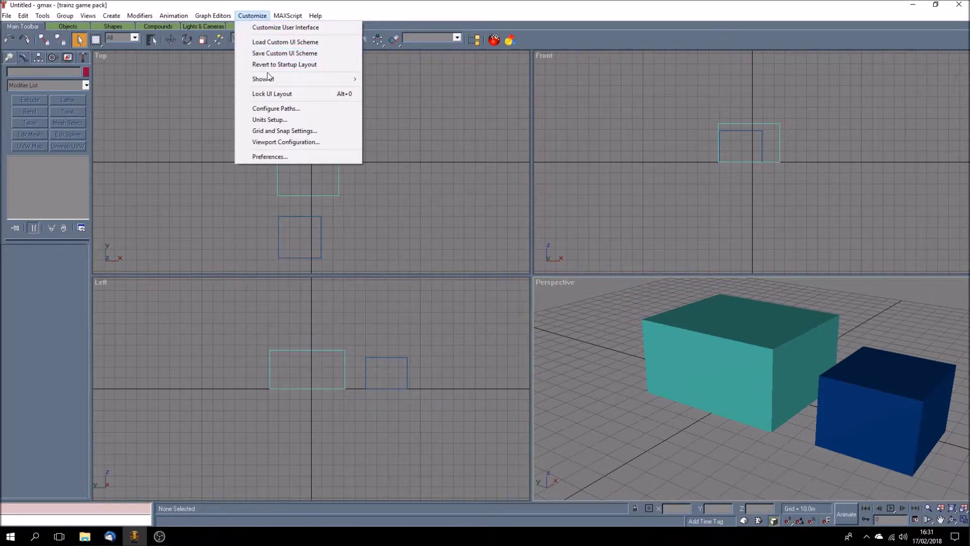
left_click(274, 120)
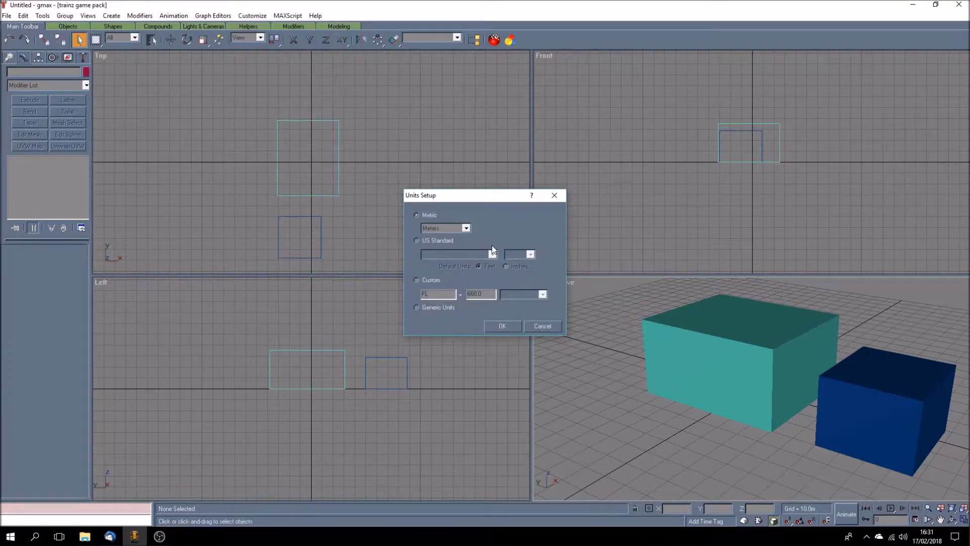
left_click(443, 241)
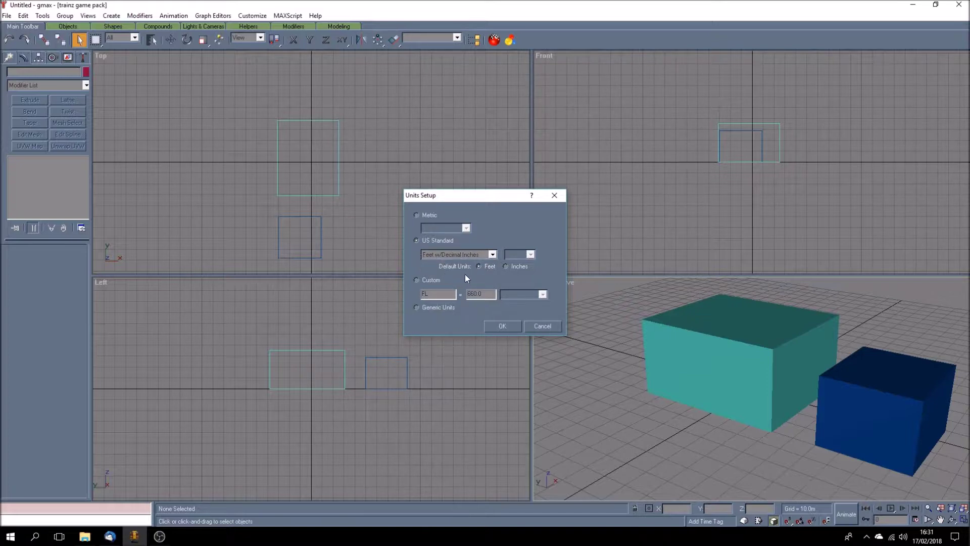
left_click(492, 255)
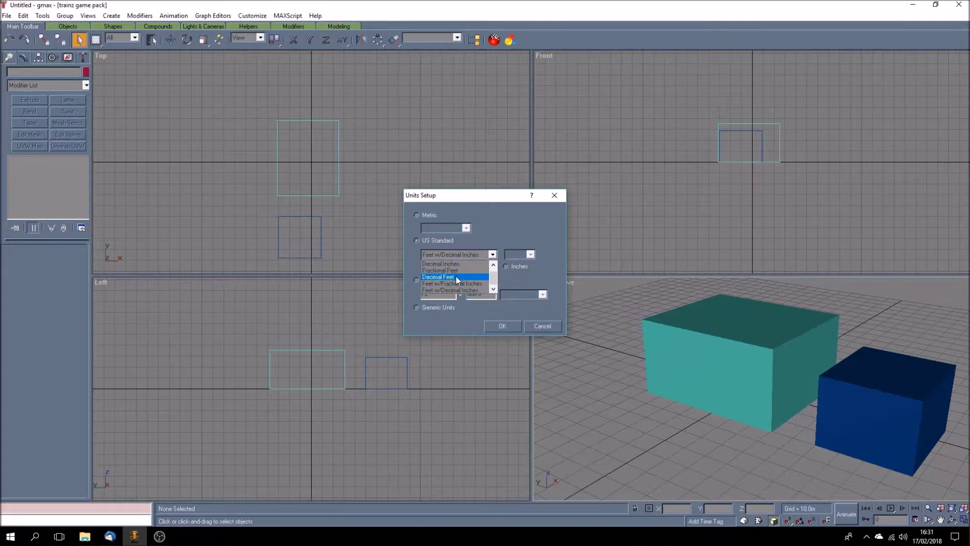
left_click(516, 277)
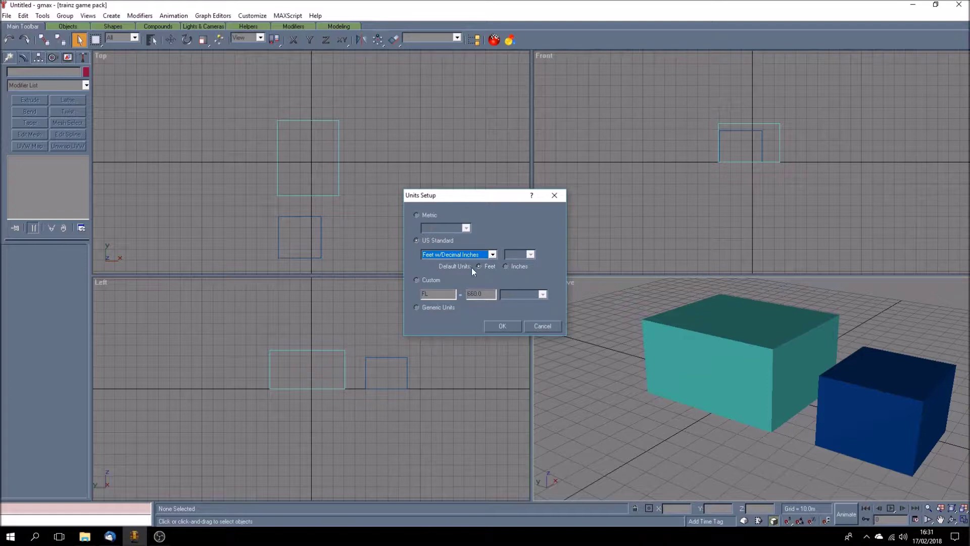
left_click(509, 327)
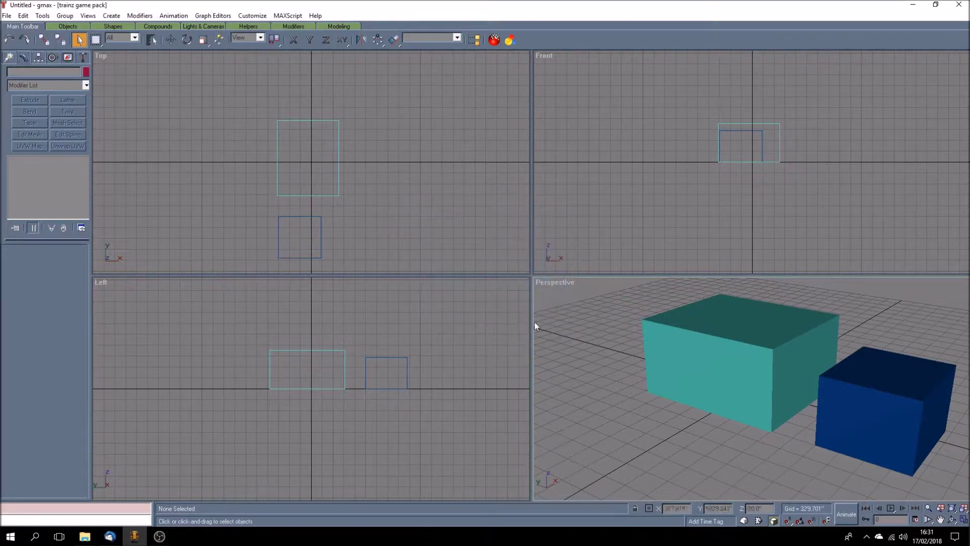
left_click(838, 422)
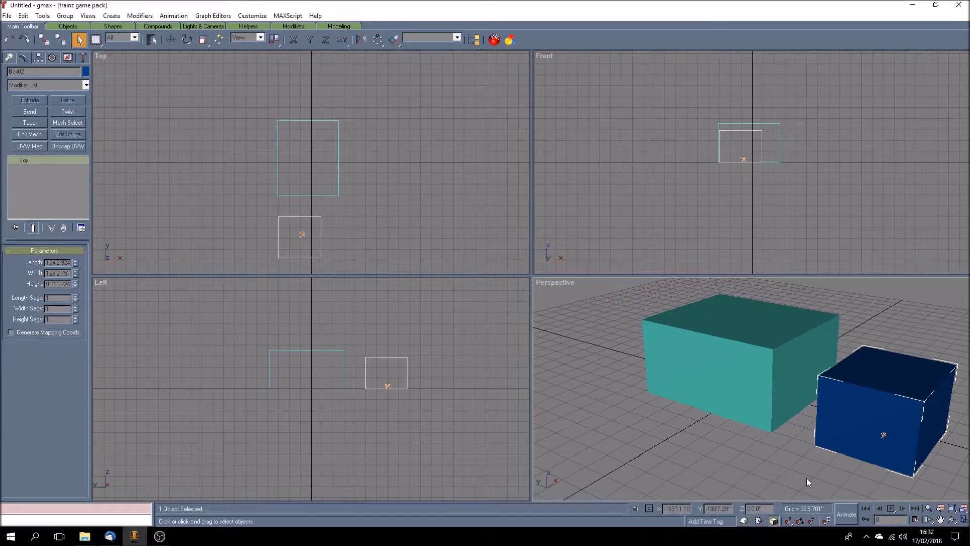
Delete the dark-blue Box02 and select the teal Box01.
key("Delete")
left_click(700, 364)
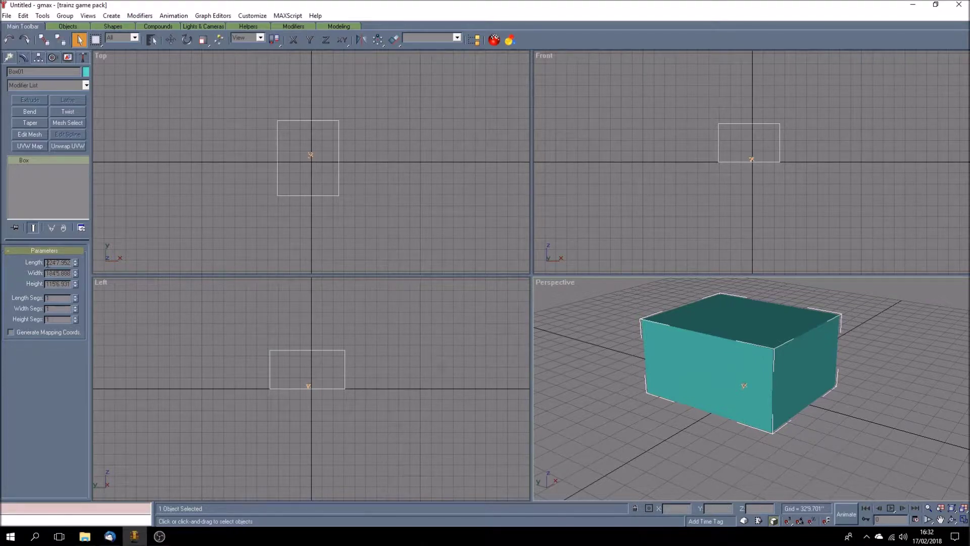
Set the teal box's Length to 250, Width to 150 and Height to 75 feet.
left_click_drag(47, 264, 80, 265)
type("249'12.0\"")
key("Return")
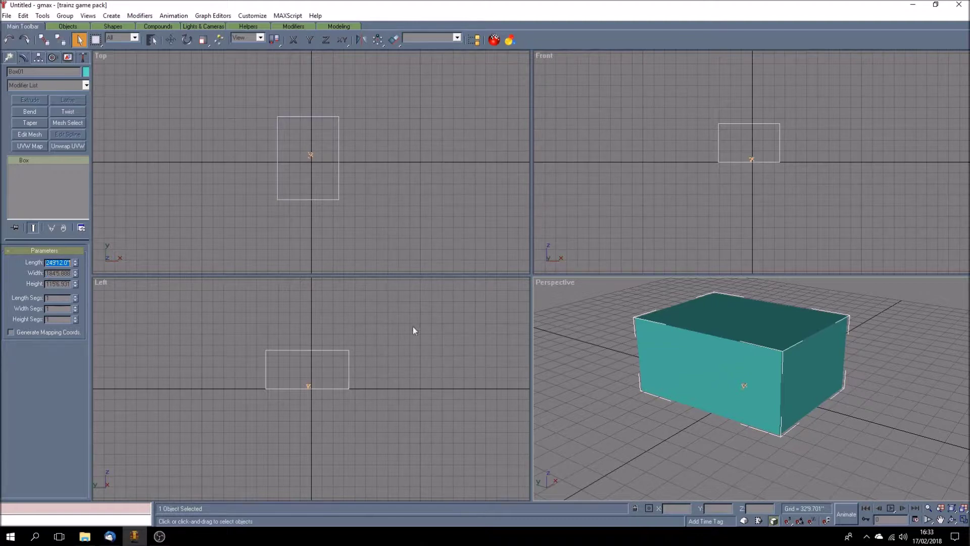
left_click(49, 274)
left_click_drag(49, 273, 115, 276)
type("150")
key("Return")
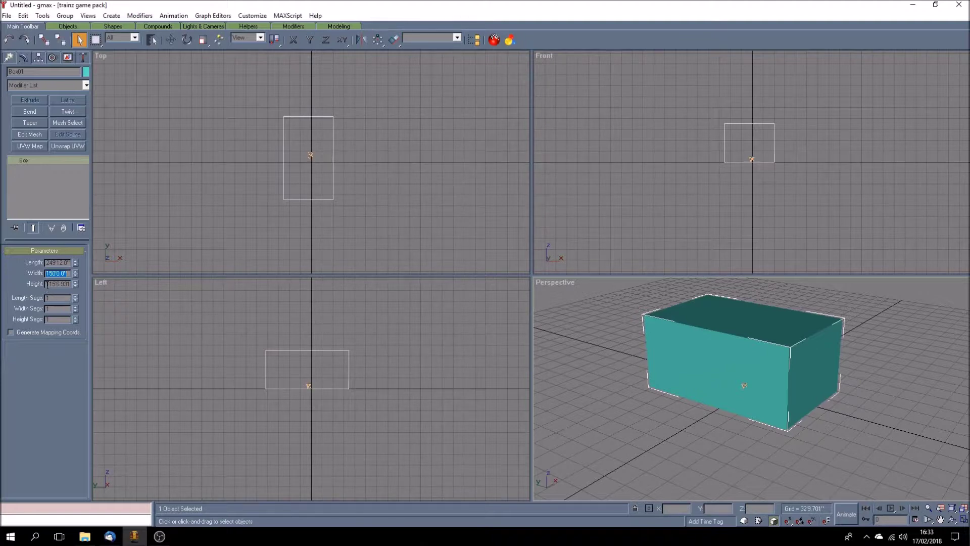
key("Tab")
type("7'")
key("Return")
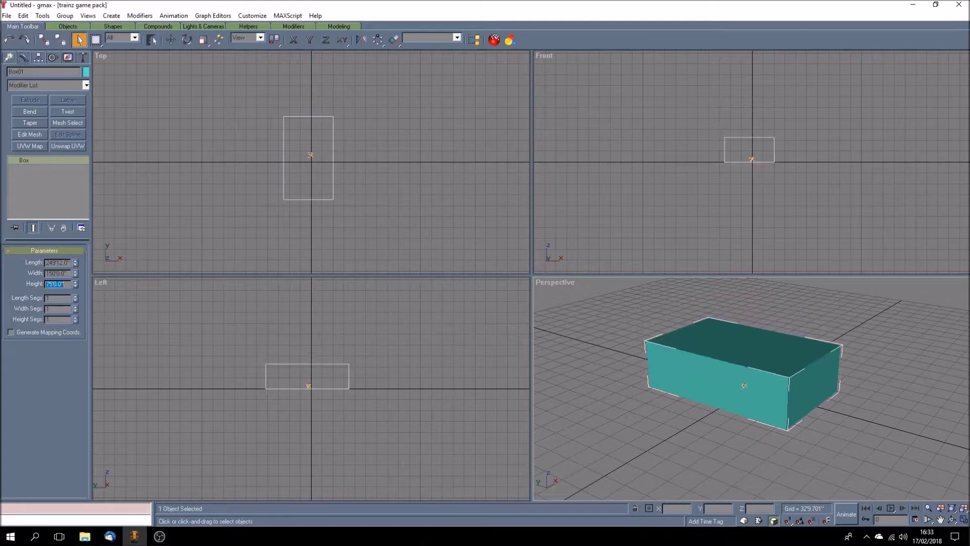
Orbit the Perspective view around the box with Arc Rotate.
left_click(757, 431)
left_click(952, 519)
left_click_drag(818, 472, 753, 396)
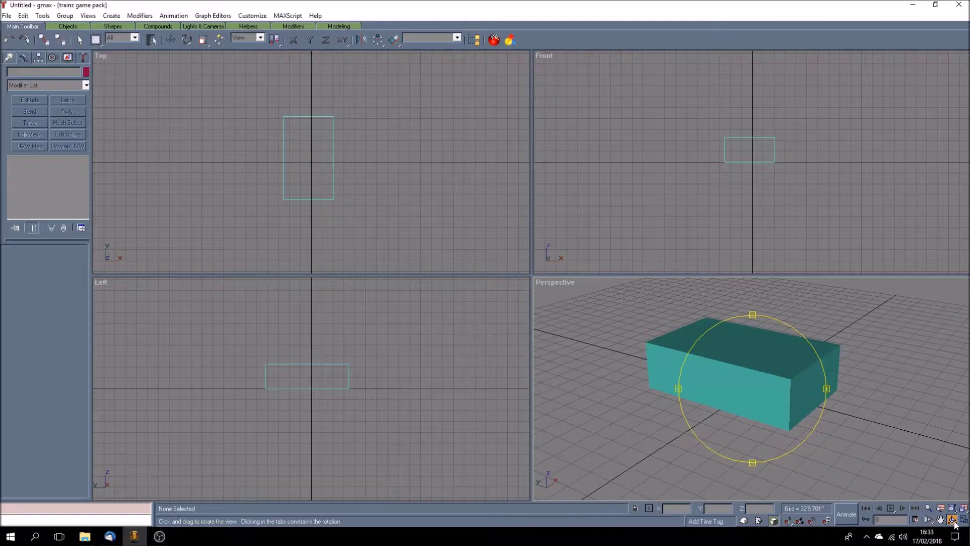
Orbit the Perspective view to see the box from low, side-on and from above.
left_click_drag(775, 435, 738, 436)
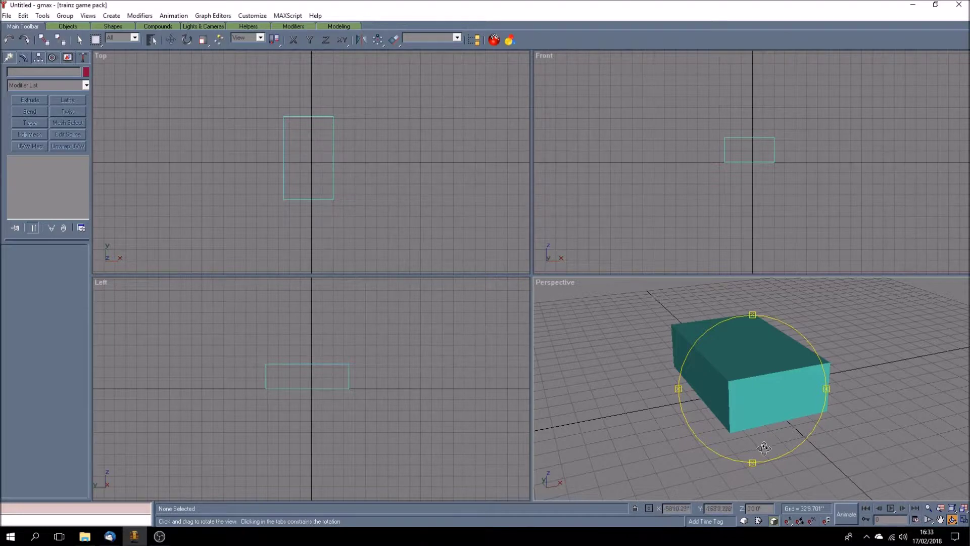
left_click_drag(868, 467, 809, 436)
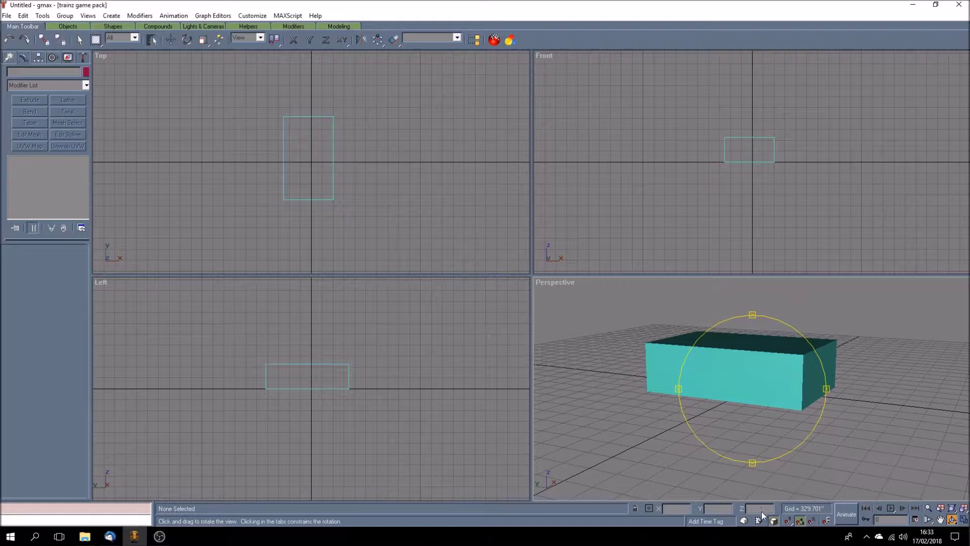
left_click_drag(721, 424, 752, 410)
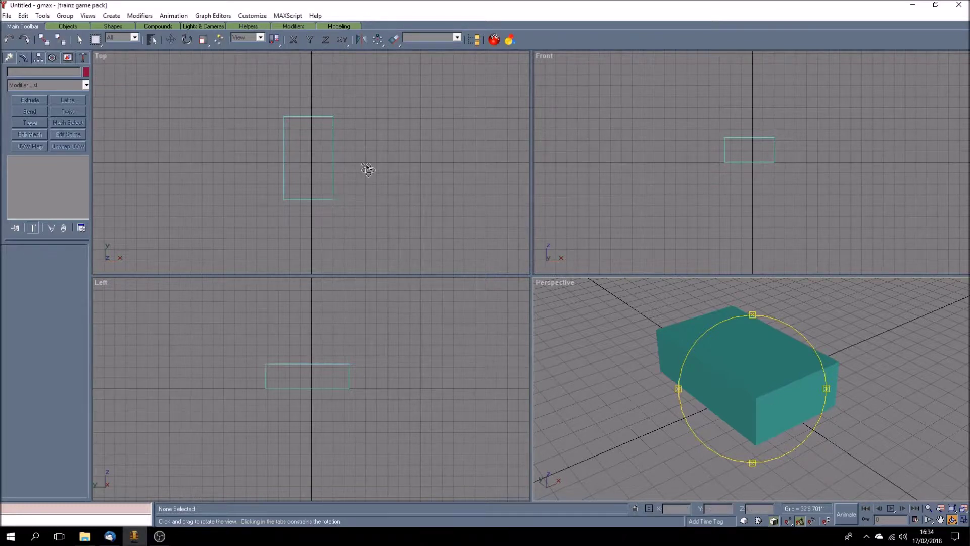
Maximise and restore the Perspective viewport, orbit to look down, and return to Select Object.
left_click(964, 521)
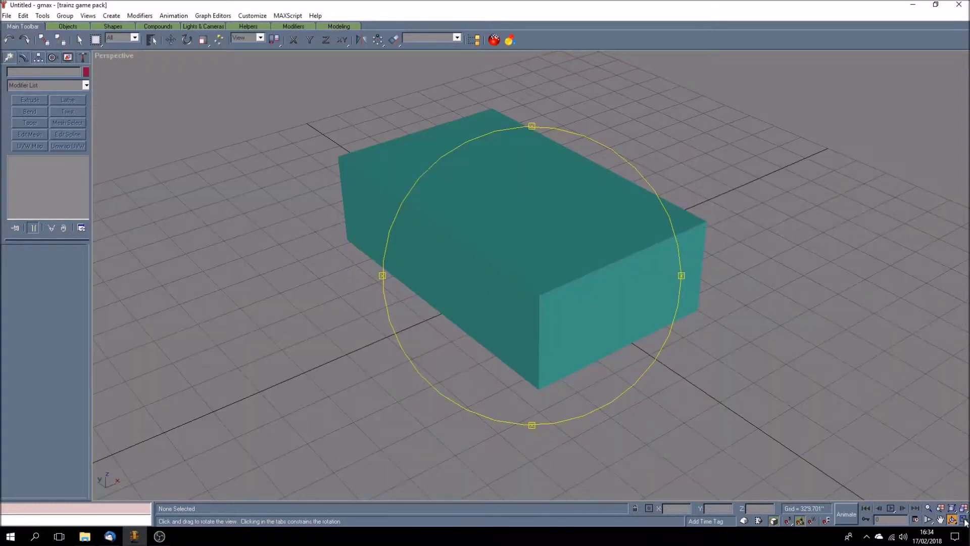
left_click(965, 521)
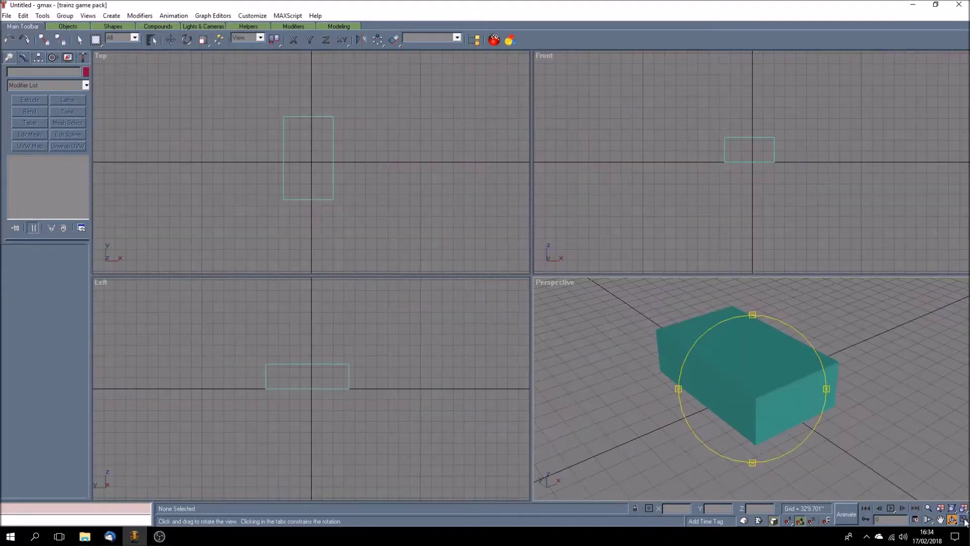
left_click_drag(758, 419, 781, 429)
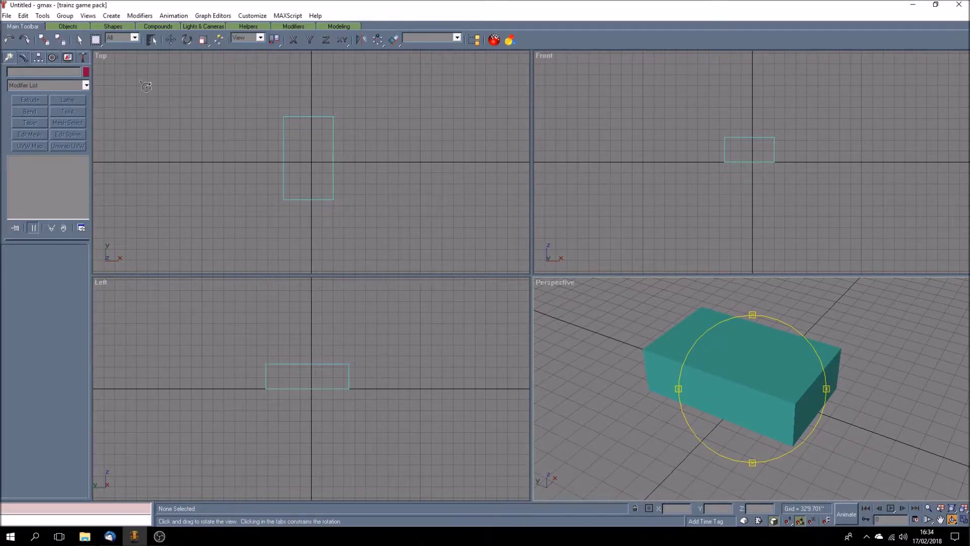
left_click(81, 42)
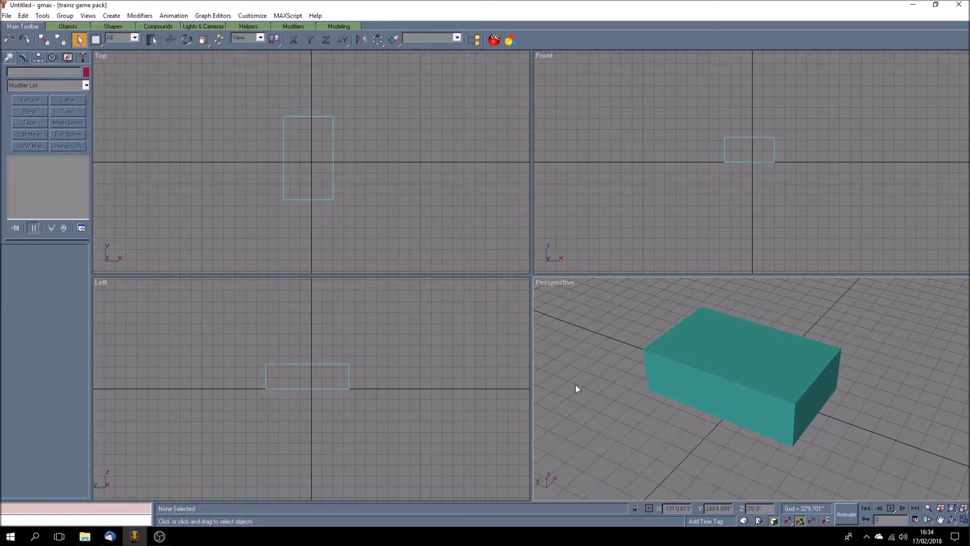
right_click(564, 284)
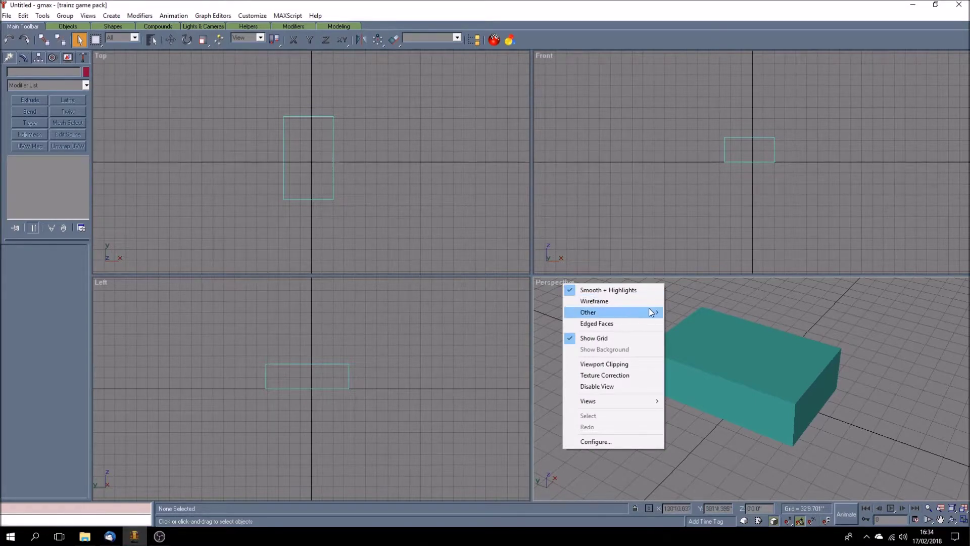
mouse_move(600, 317)
mouse_move(595, 403)
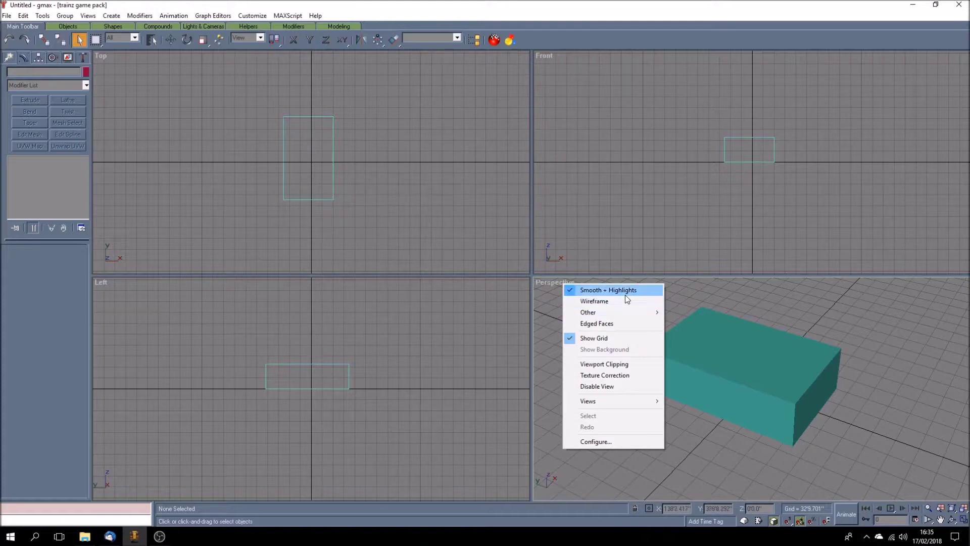
left_click(609, 304)
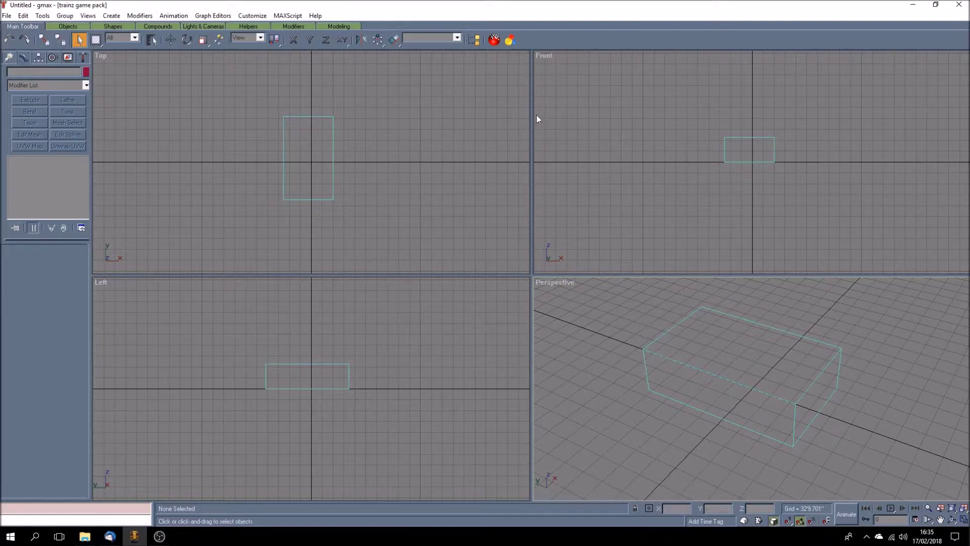
right_click(555, 60)
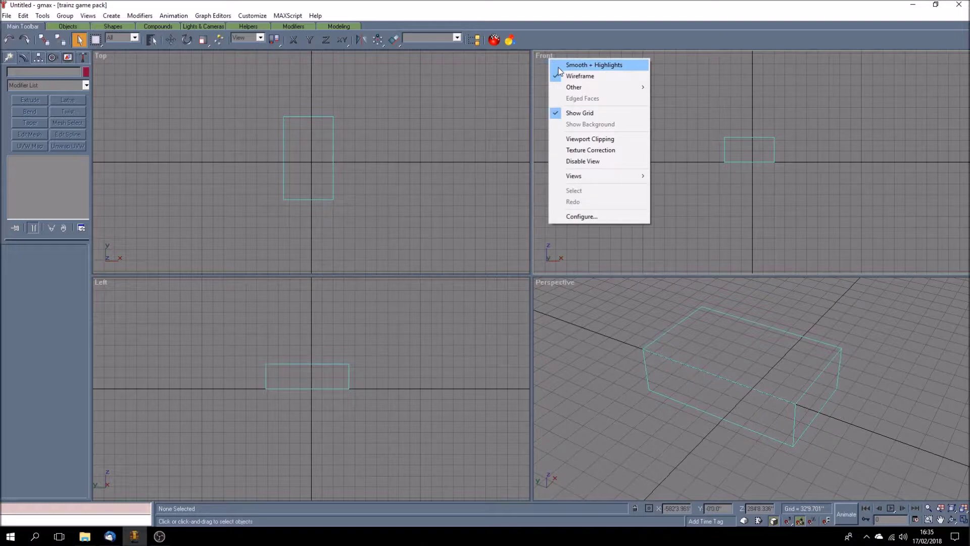
left_click(558, 68)
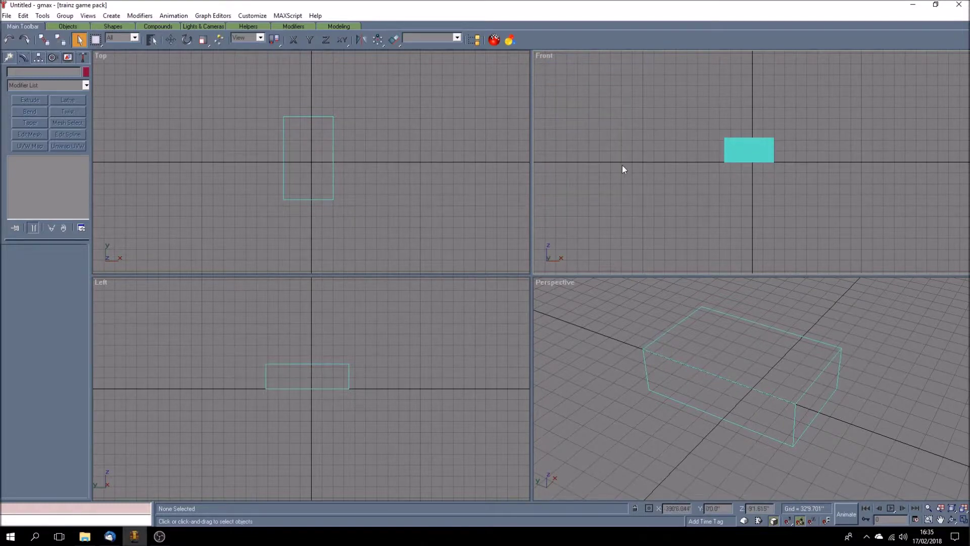
right_click(550, 57)
left_click(576, 71)
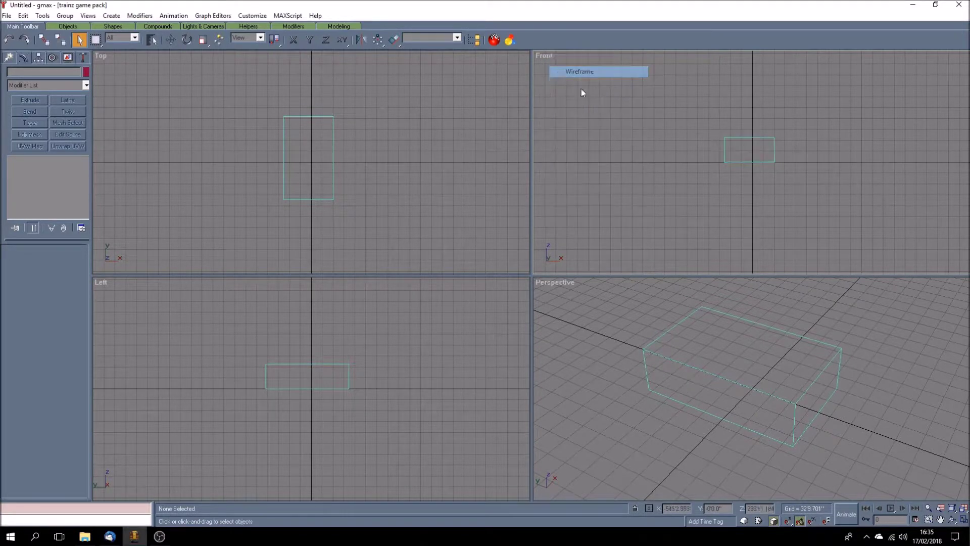
right_click(557, 282)
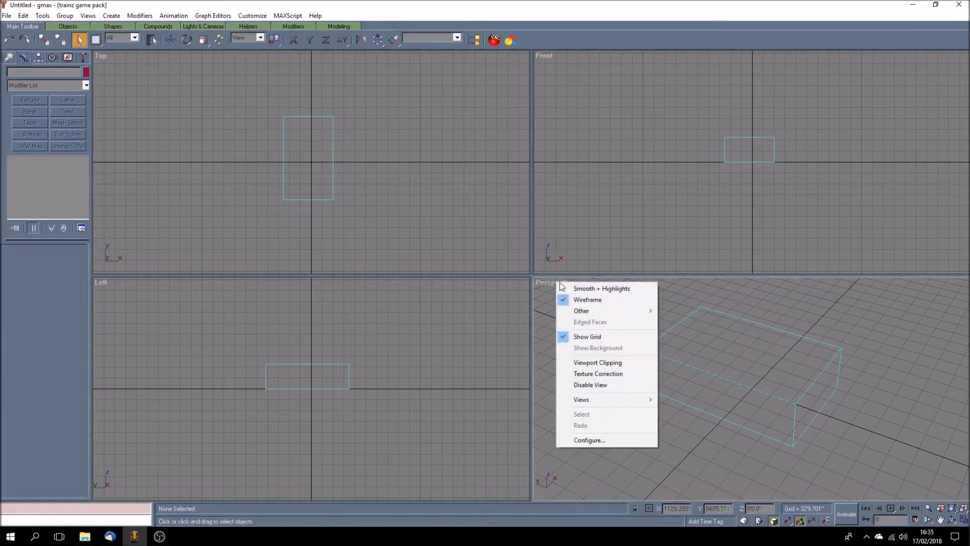
left_click(568, 290)
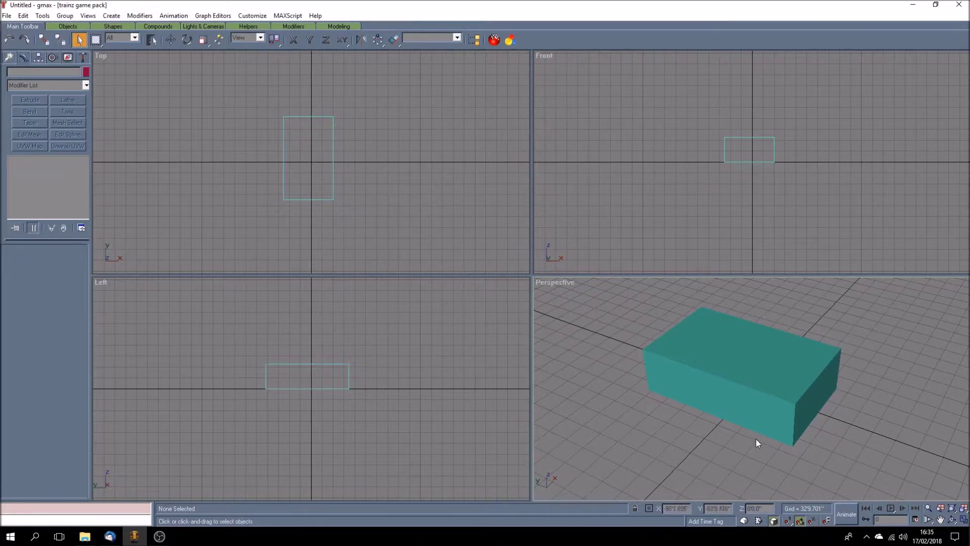
left_click(952, 520)
Orbit the box from above, below the grid and level-on, then return to Select Object.
left_click_drag(758, 437, 816, 413)
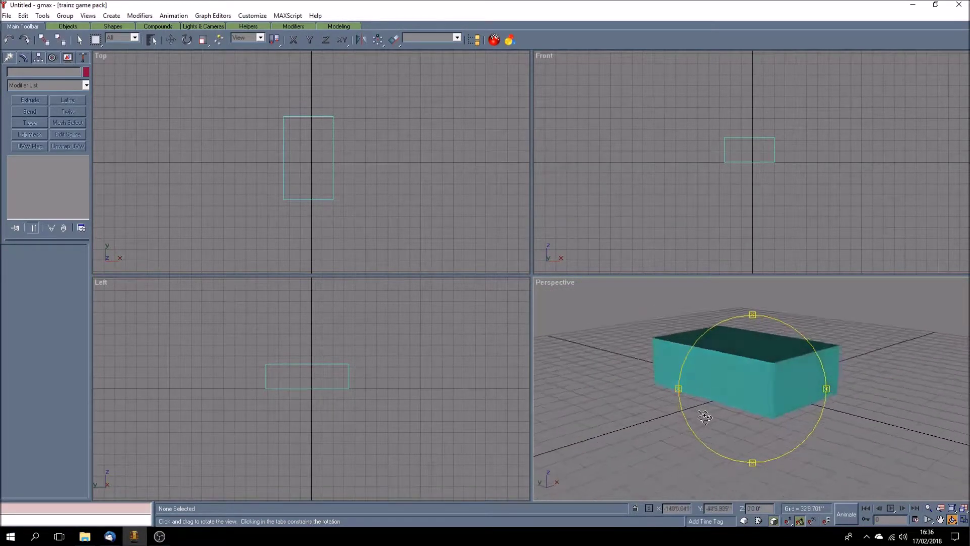
left_click_drag(705, 416, 735, 425)
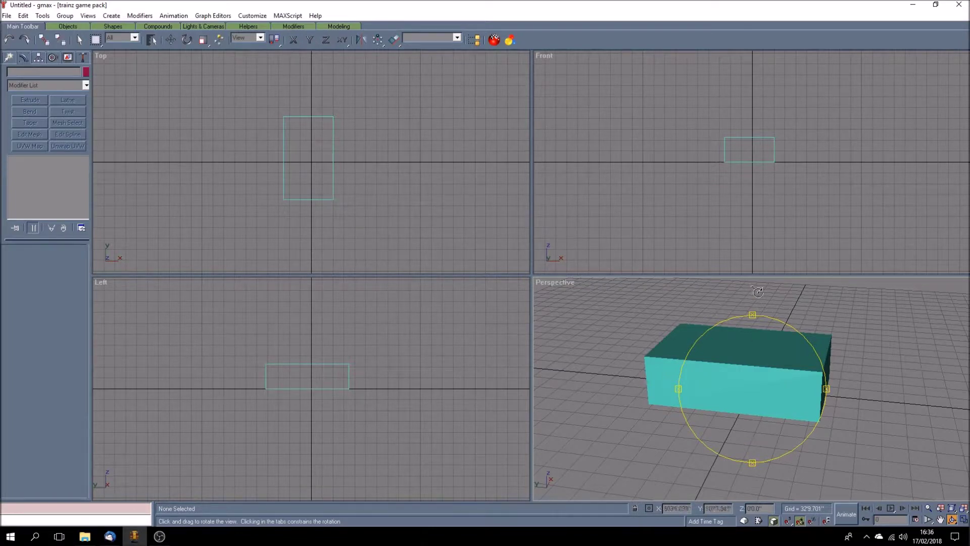
left_click_drag(754, 418, 720, 396)
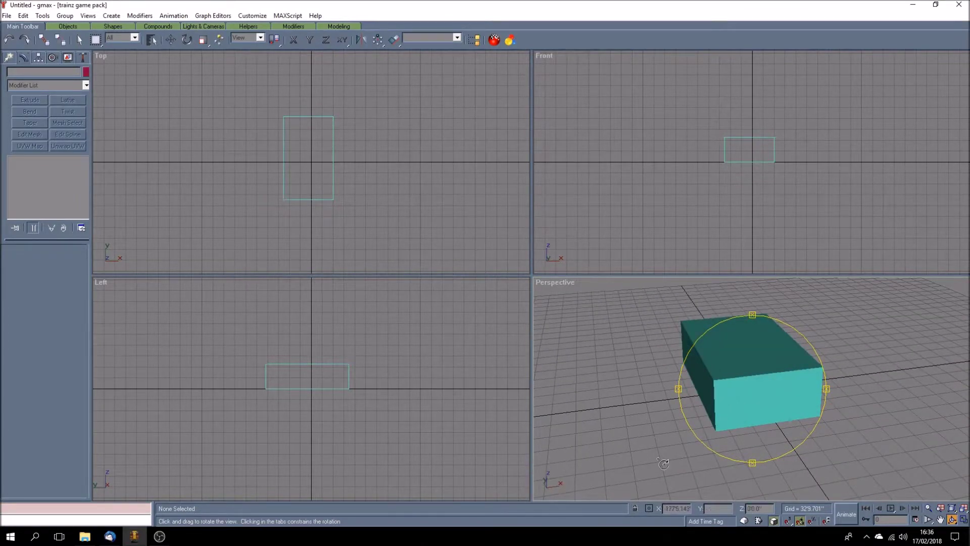
left_click_drag(664, 463, 809, 423)
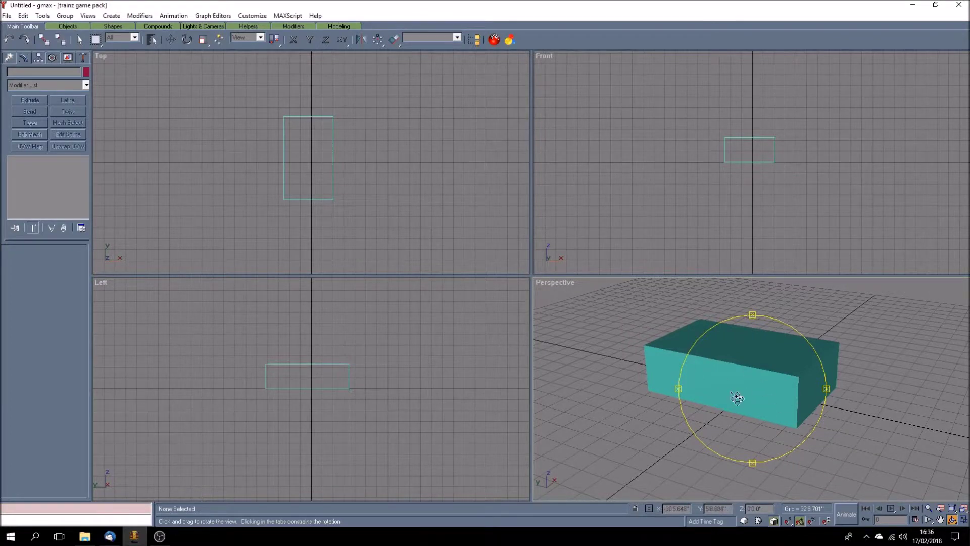
mouse_move(775, 399)
left_mouse_down()
mouse_move(809, 399)
mouse_move(765, 398)
left_mouse_up()
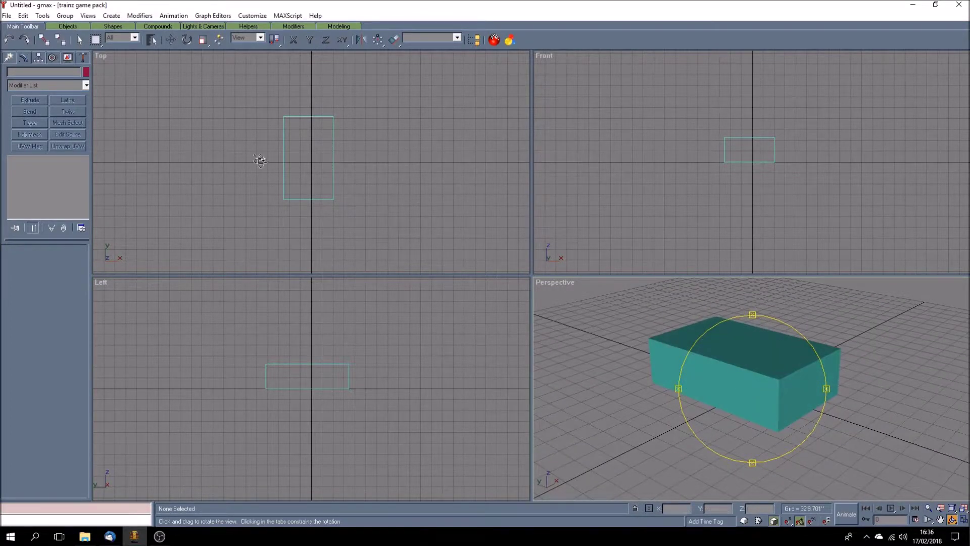
left_click(80, 40)
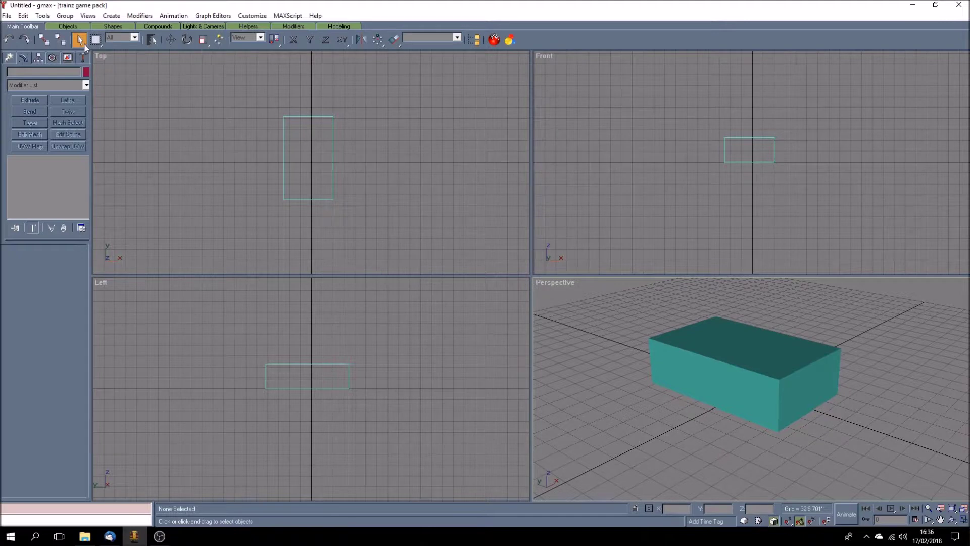
Select Box01 and slide it to a new spot on the ground plane with Select and Move.
left_click(694, 376)
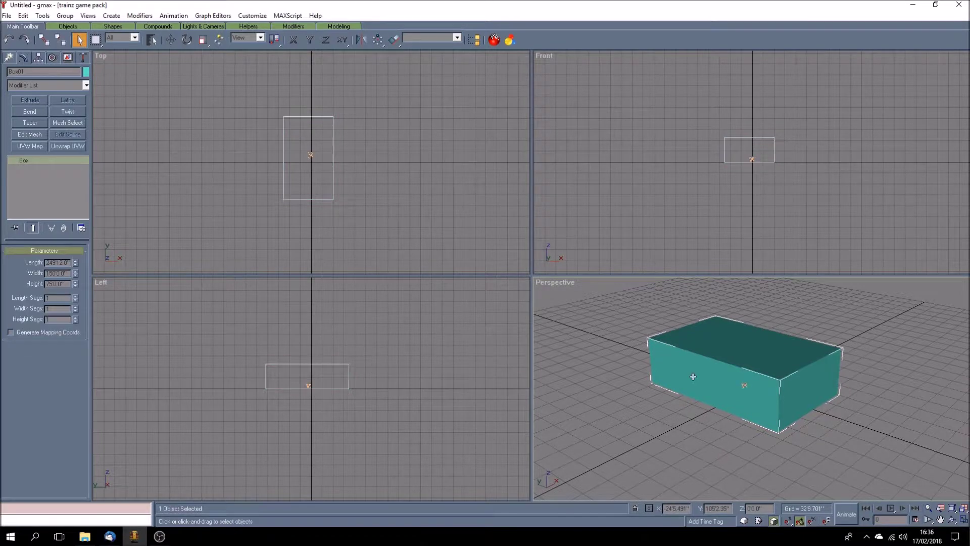
left_click(170, 40)
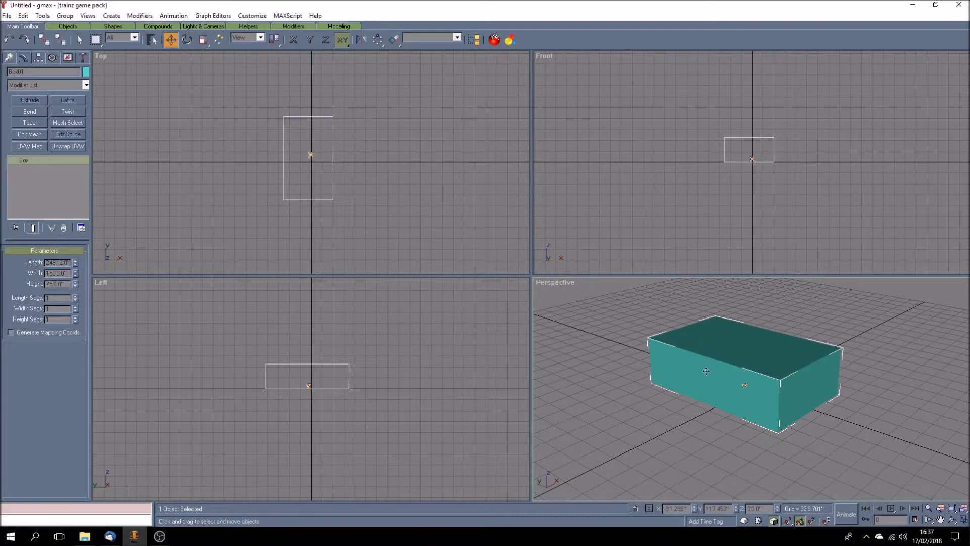
left_click_drag(706, 371, 735, 351)
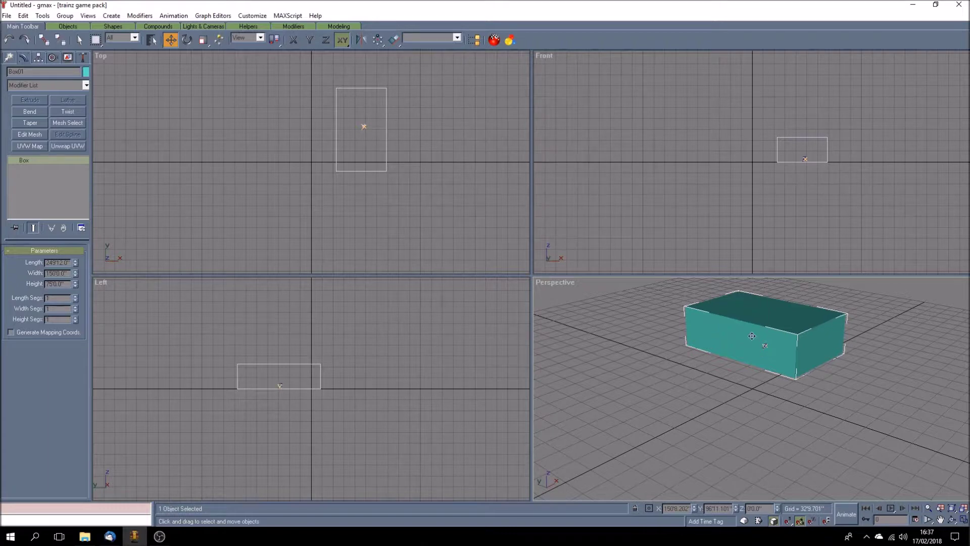
left_click_drag(752, 336, 796, 340)
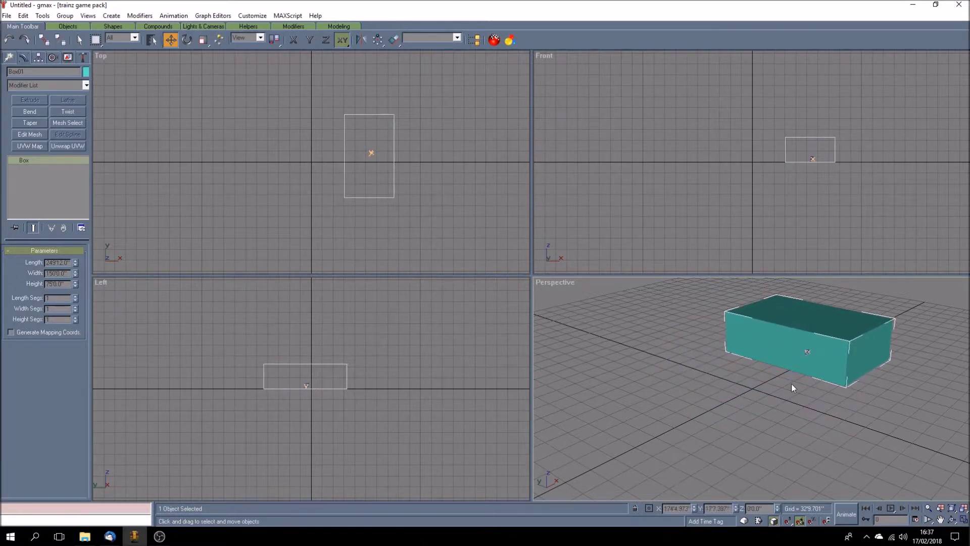
left_click_drag(804, 352, 758, 381)
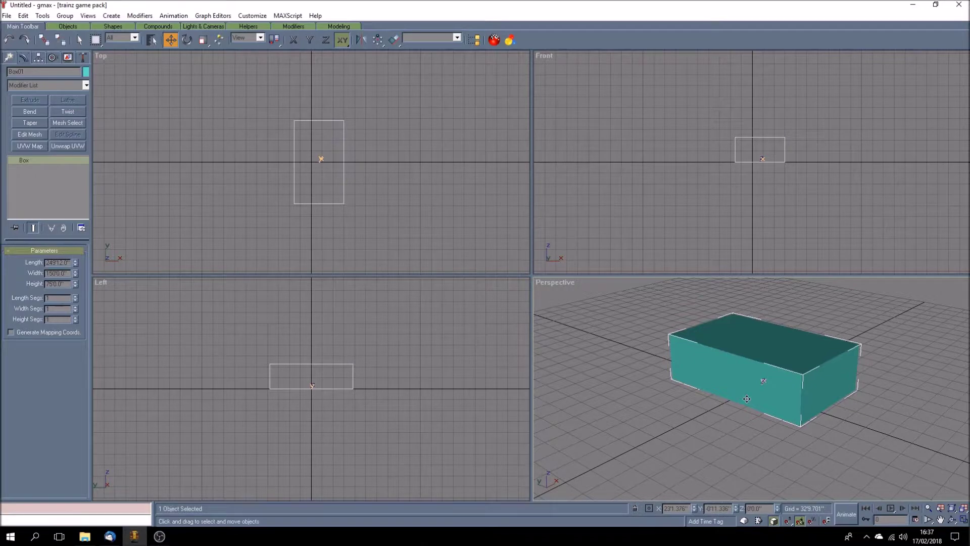
left_click_drag(747, 399, 761, 375)
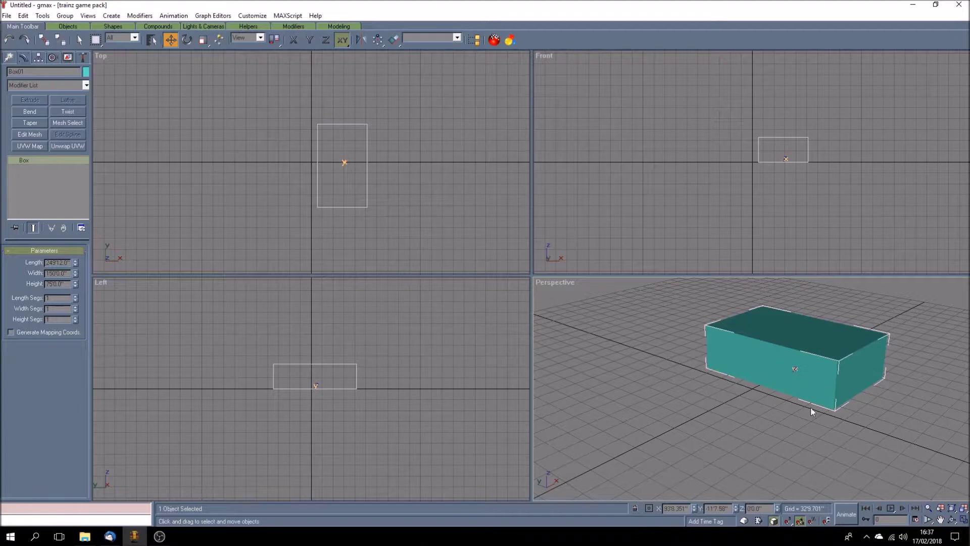
left_click_drag(823, 378, 793, 404)
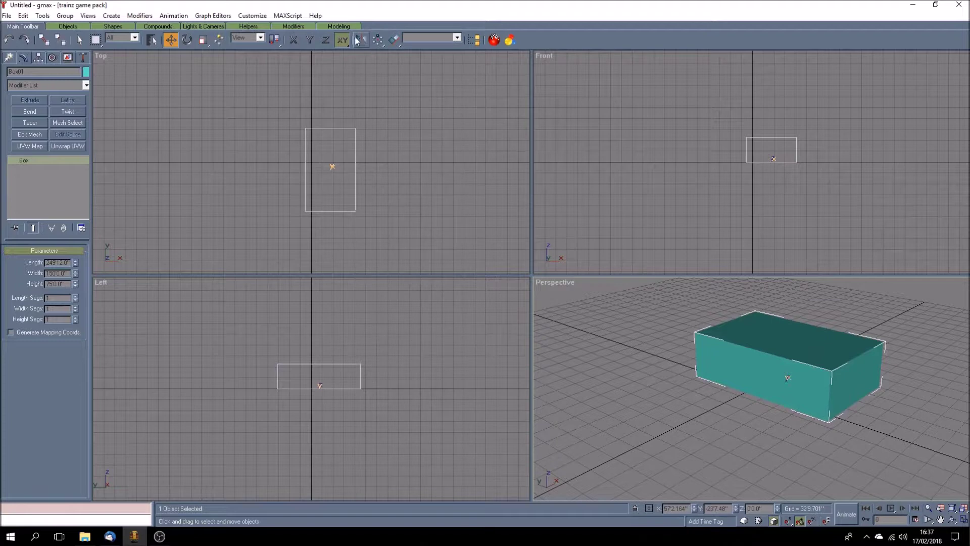
left_click(326, 40)
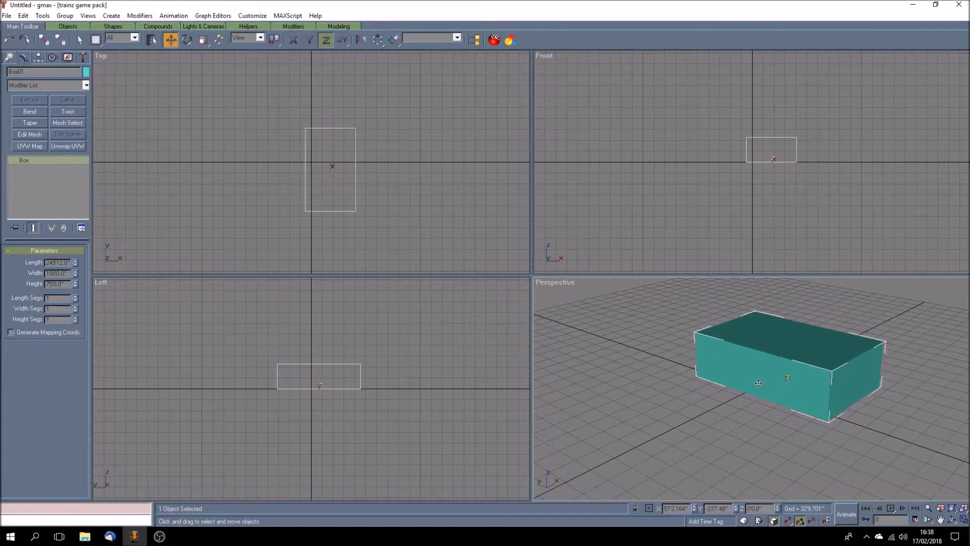
Lift the teal box straight up along Z, adjust its height, then lower it slightly.
left_click_drag(759, 383, 729, 387)
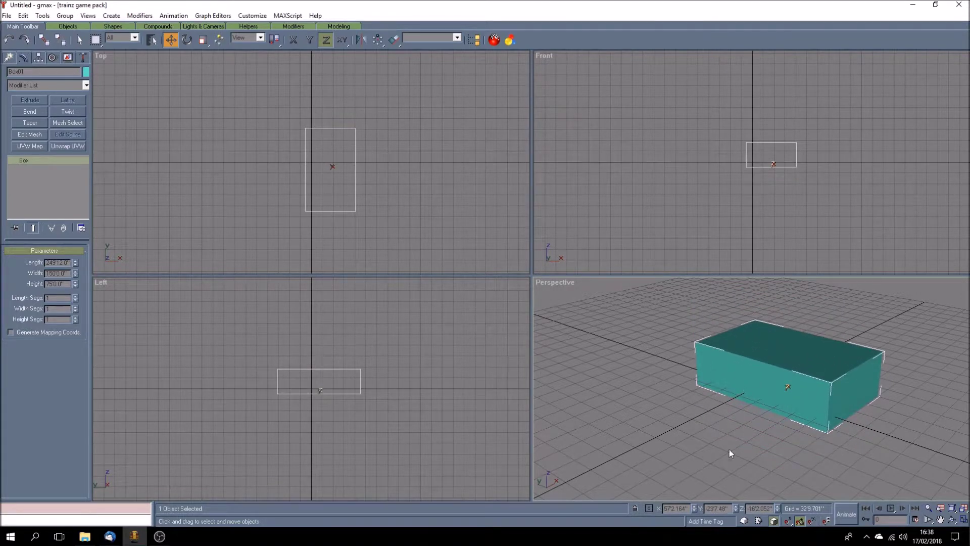
left_click_drag(730, 449, 751, 420)
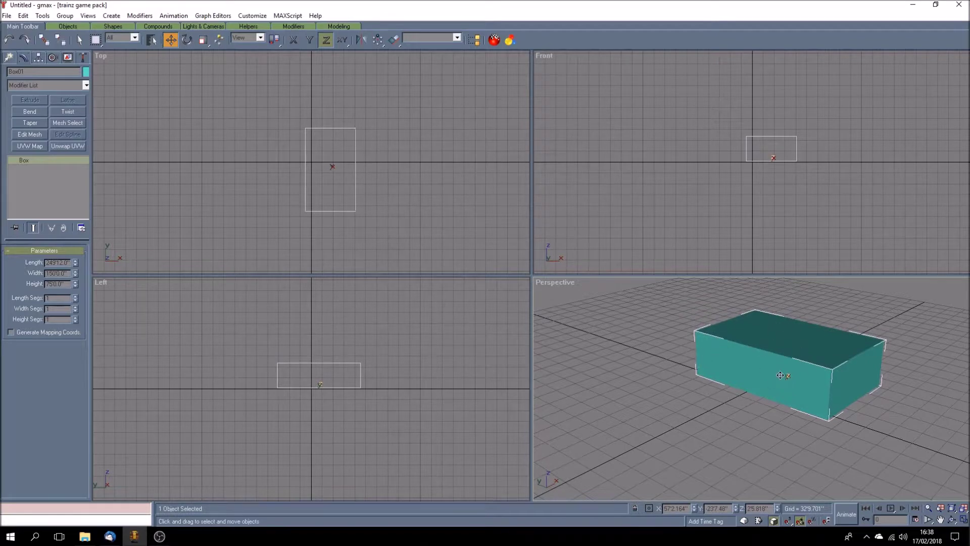
left_click_drag(780, 375, 756, 377)
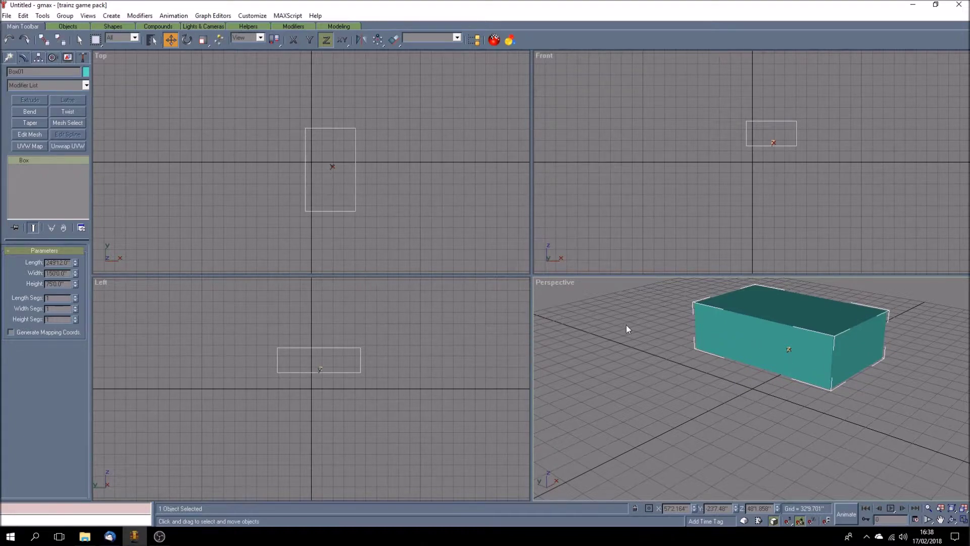
Switch the Perspective view to Wireframe and orbit it to see the box's corners from tilted angles.
right_click(559, 283)
left_click(574, 301)
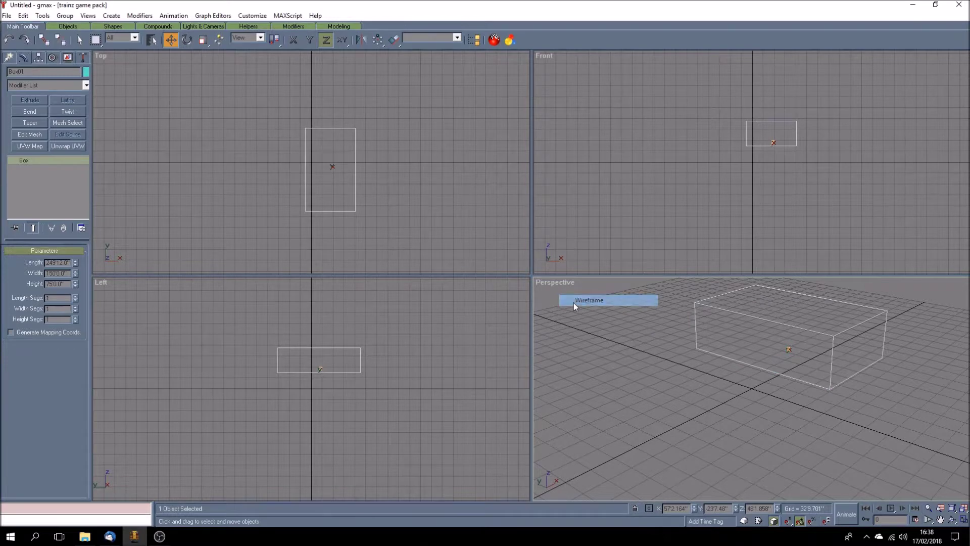
left_click(952, 520)
left_click_drag(784, 408, 625, 388)
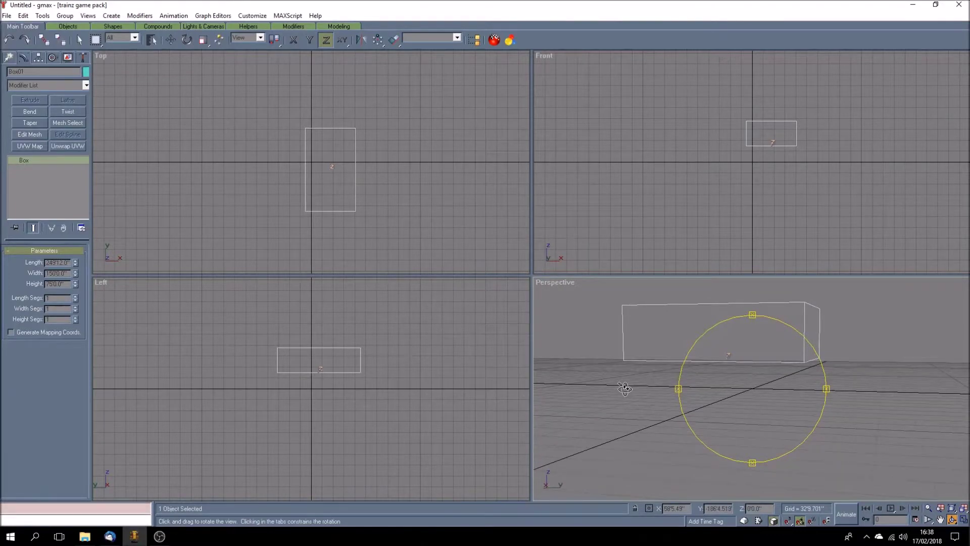
left_click_drag(710, 387, 696, 356)
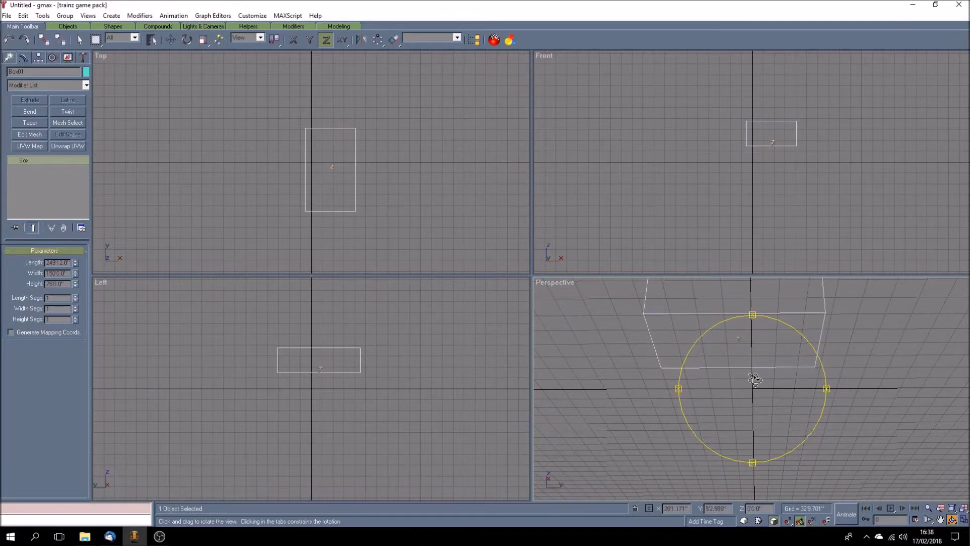
left_click_drag(755, 379, 739, 419)
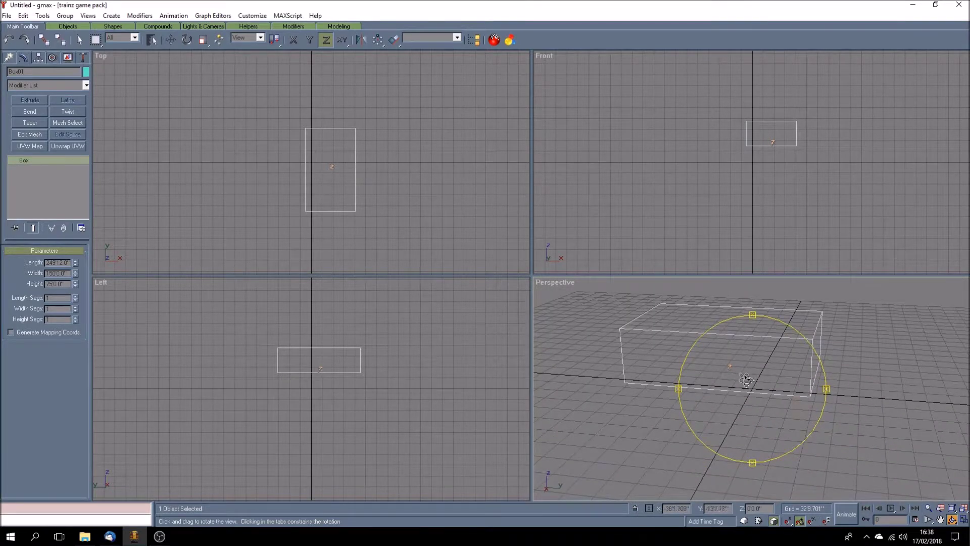
mouse_move(721, 381)
left_mouse_down()
mouse_move(884, 380)
mouse_move(880, 399)
mouse_move(719, 347)
mouse_move(870, 400)
mouse_move(819, 379)
mouse_move(854, 380)
mouse_move(821, 384)
mouse_move(821, 396)
mouse_move(736, 390)
left_mouse_up()
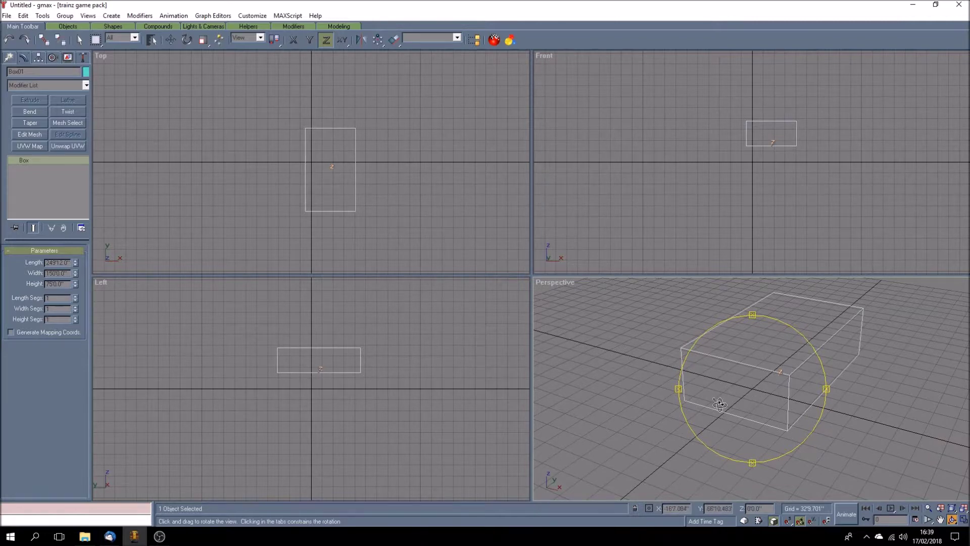
Orbit the Perspective view around the box with Select and Move active.
left_click(174, 42)
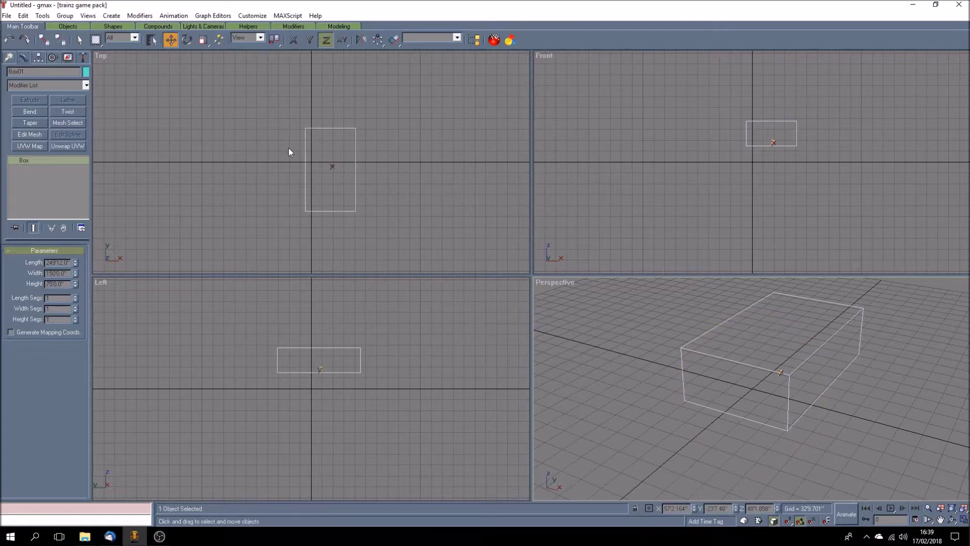
left_click(952, 519)
mouse_move(750, 411)
left_mouse_down()
mouse_move(728, 402)
mouse_move(735, 410)
left_mouse_up()
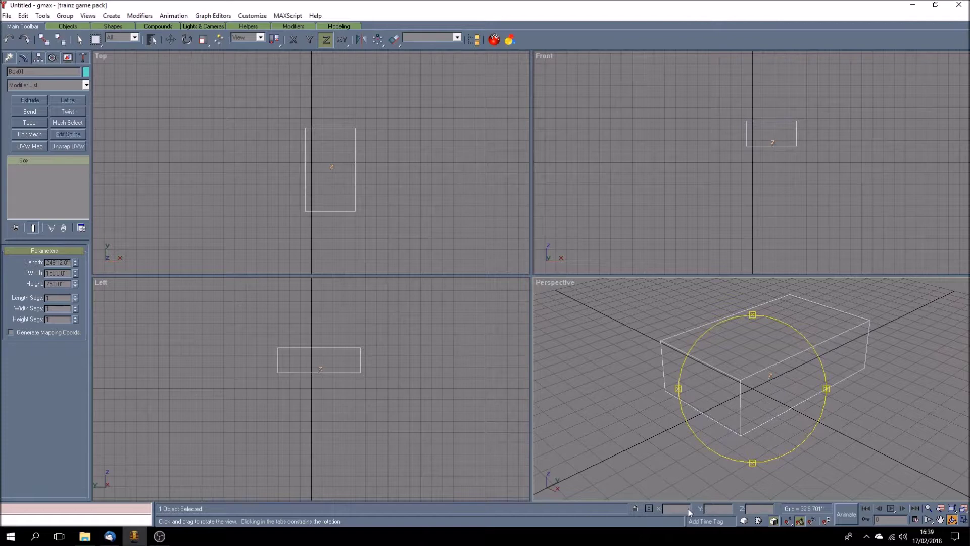
left_click(176, 42)
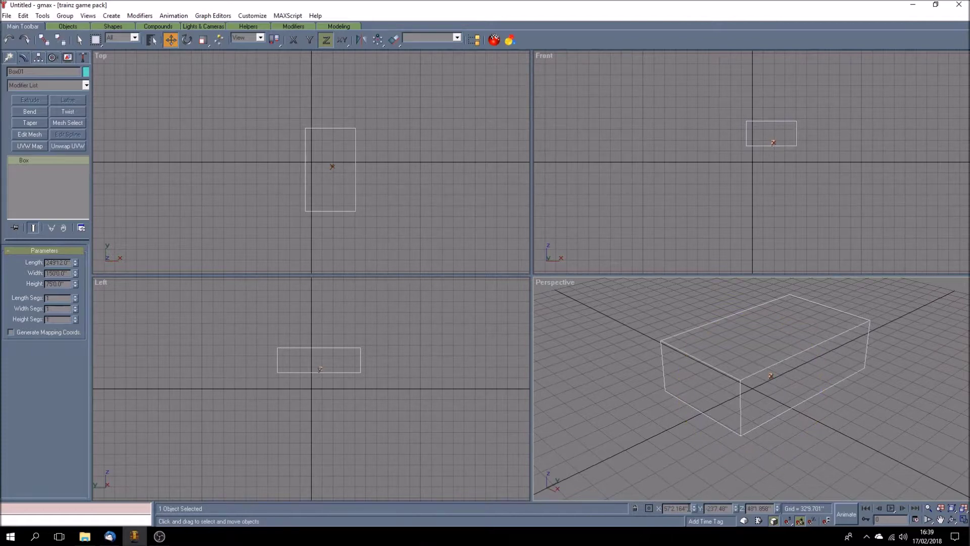
Enter 0 for the box's X, Y and Z positions to place it at 0,0,0.
left_click_drag(688, 508, 668, 508)
type("0")
key("Return")
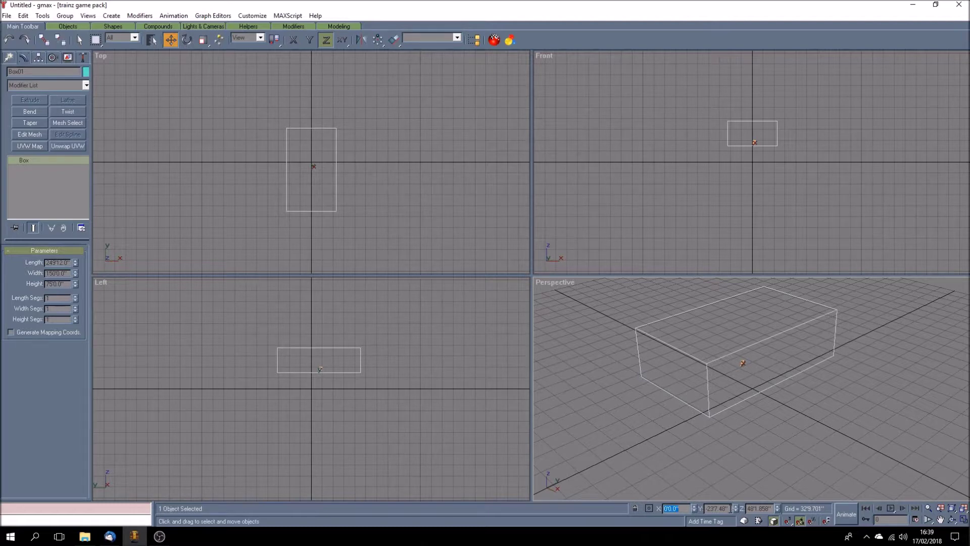
key("Tab")
type("0")
key("Return")
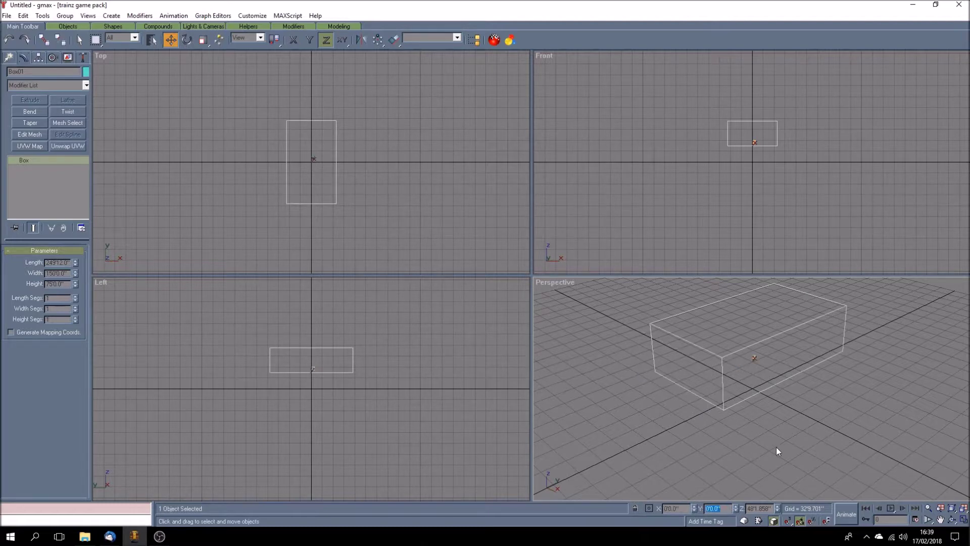
key("Tab")
type("0")
key("Return")
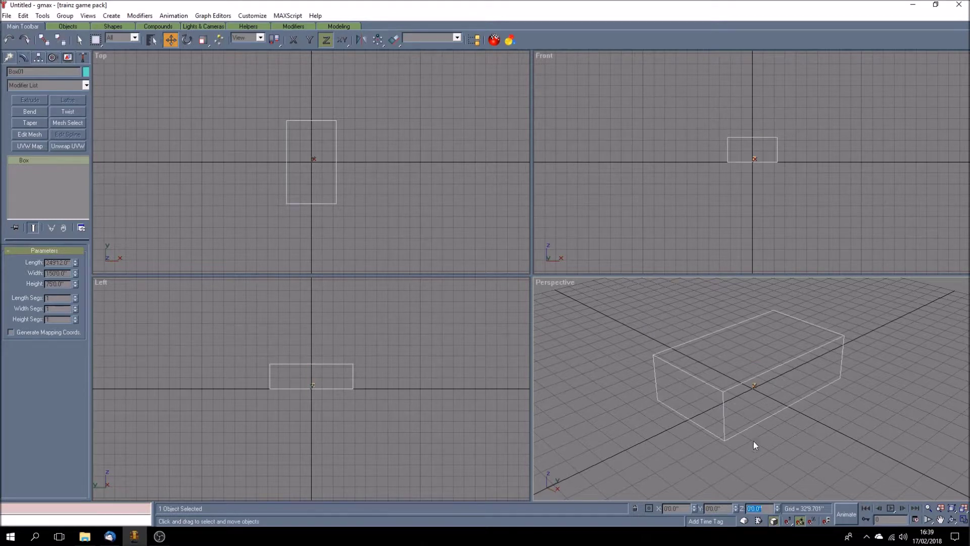
left_click(952, 519)
Drag out a second box (Box02) beside the teal box, then delete it.
left_click_drag(783, 404, 680, 390)
left_click(9, 57)
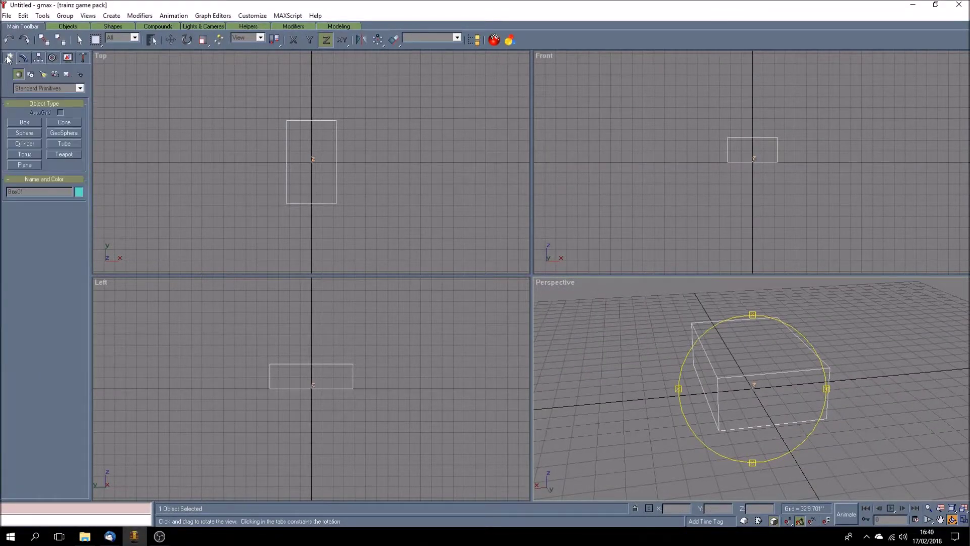
left_click(25, 122)
left_click_drag(843, 380, 946, 412)
left_click(935, 337)
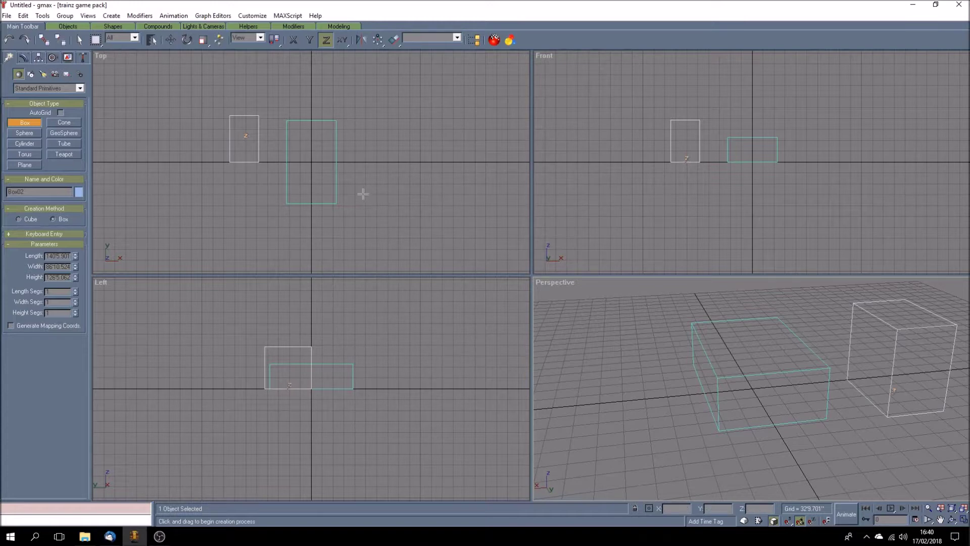
key("Delete")
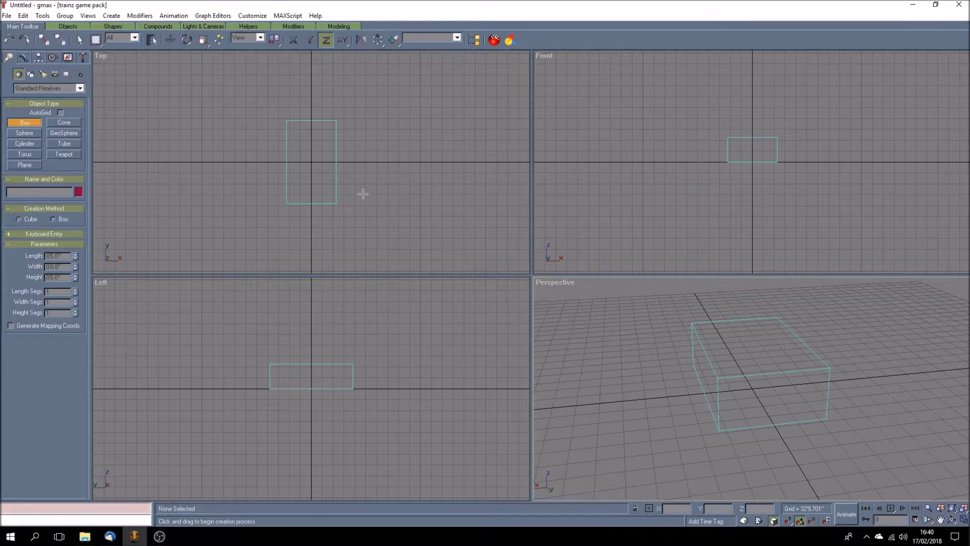
left_click(952, 519)
Select Box01, nudge it down, reset its Z position to 0, and enable the XY constraint.
left_click_drag(747, 433, 775, 415)
left_click(171, 39)
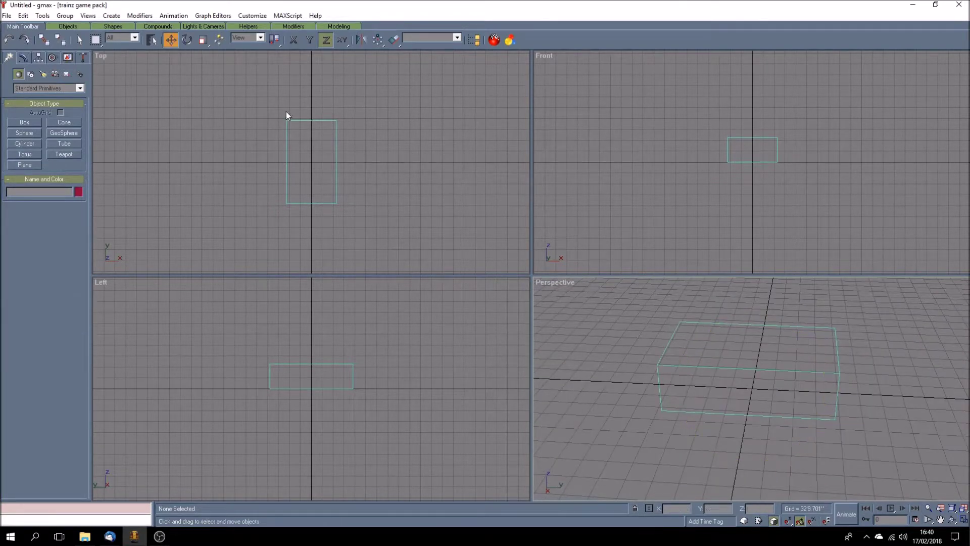
left_click(736, 414)
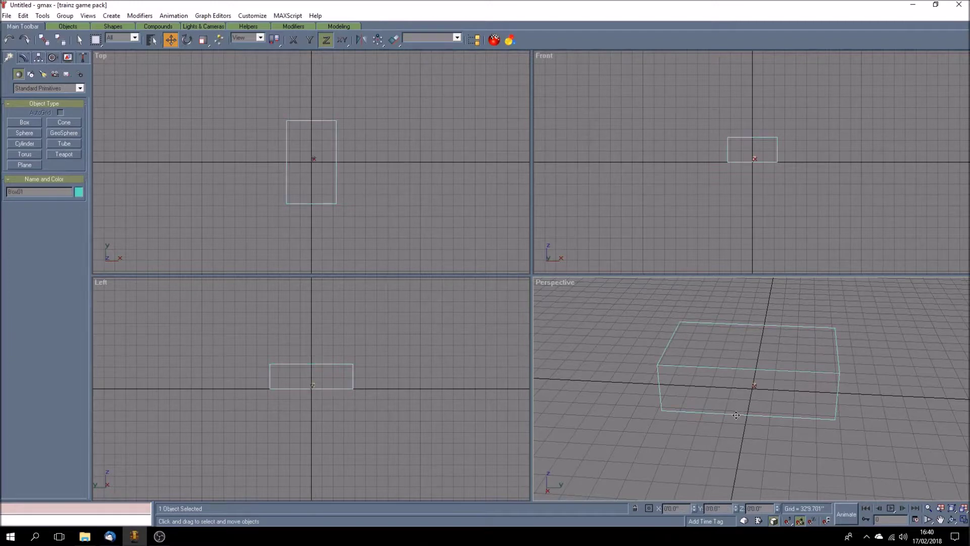
left_click_drag(732, 402, 745, 379)
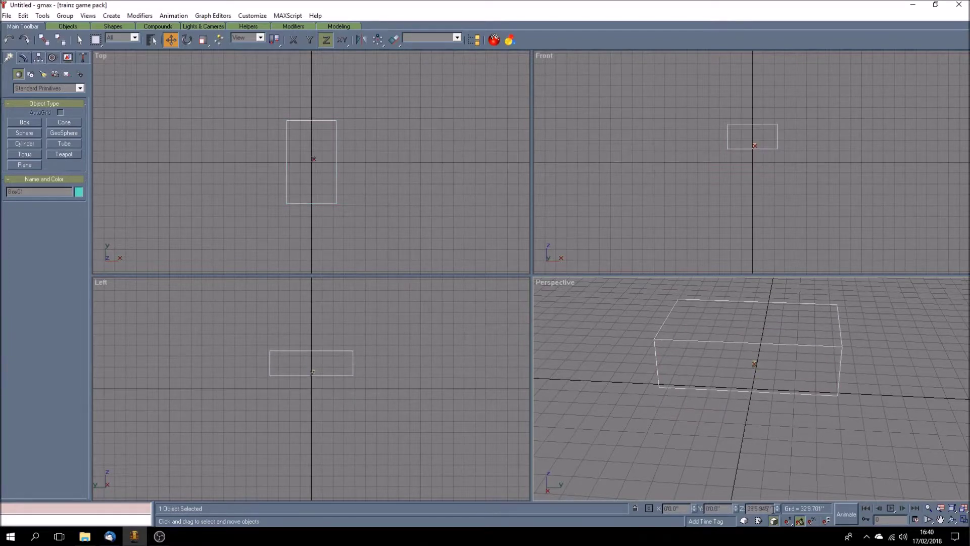
double_click(759, 509)
type("0")
key("Return")
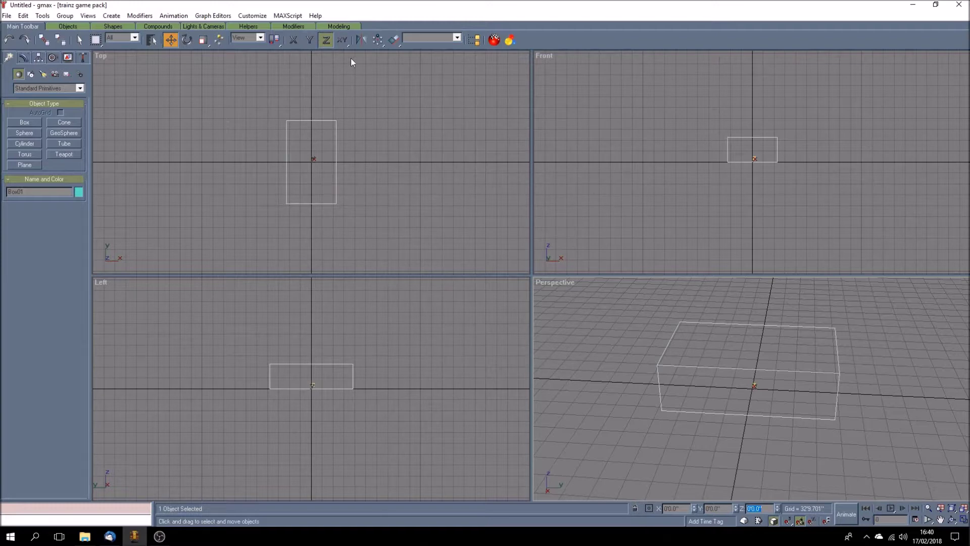
left_click(342, 44)
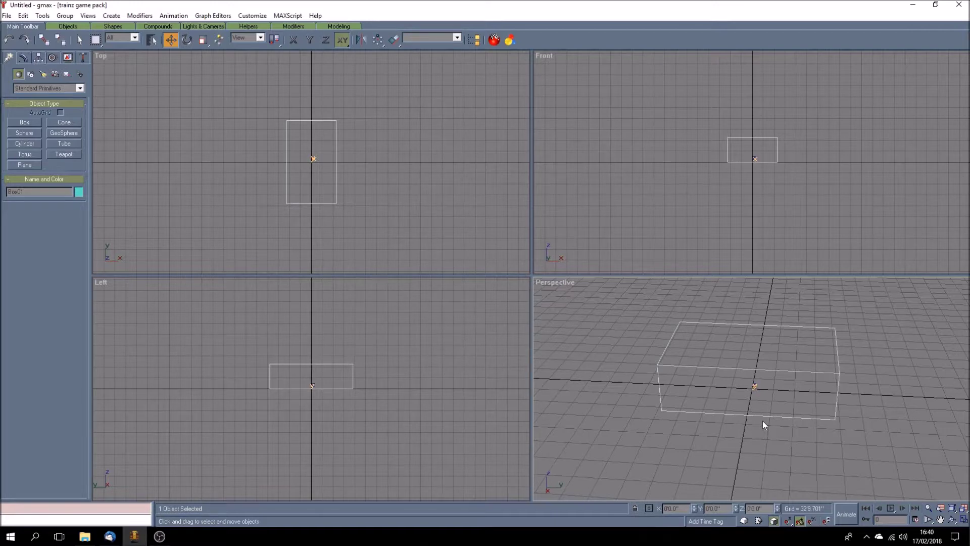
Orbit the Perspective view with Arc Rotate (Ctrl+R) until the horizon is level, then return to Select Object.
key("ctrl+r")
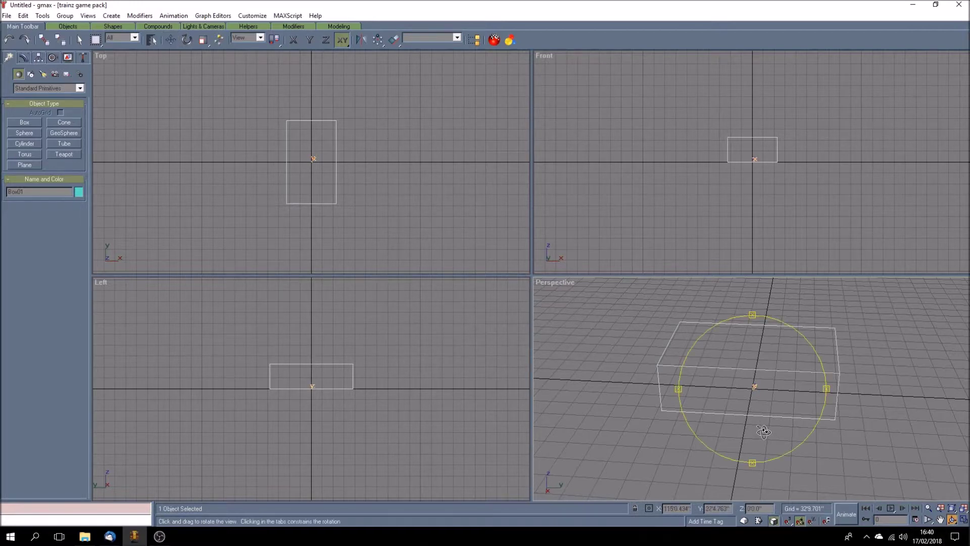
left_click_drag(763, 427, 823, 390)
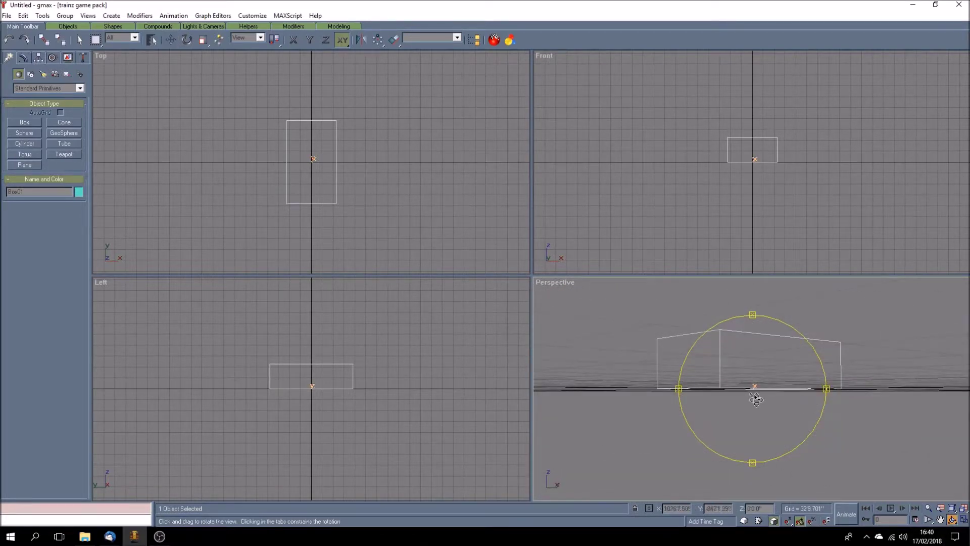
left_click_drag(755, 398, 736, 448)
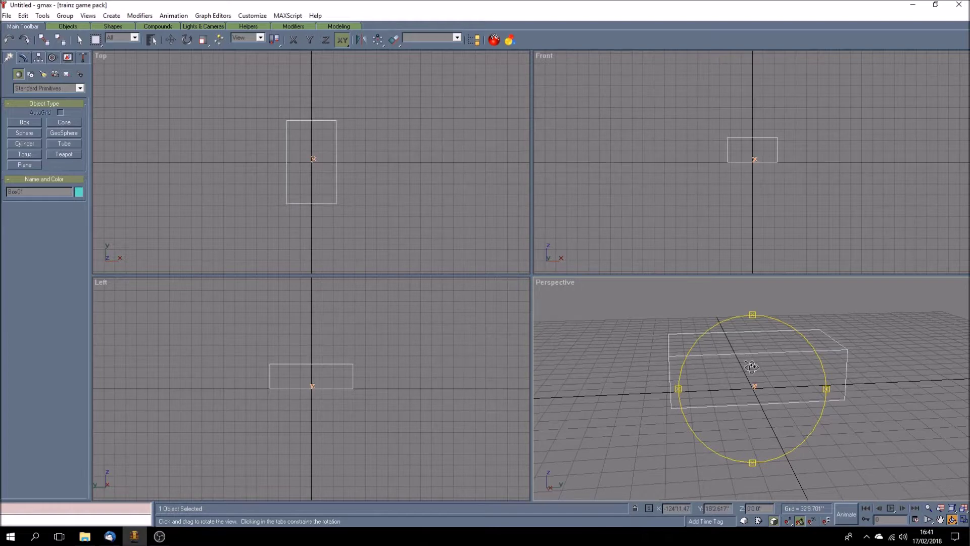
left_click(81, 40)
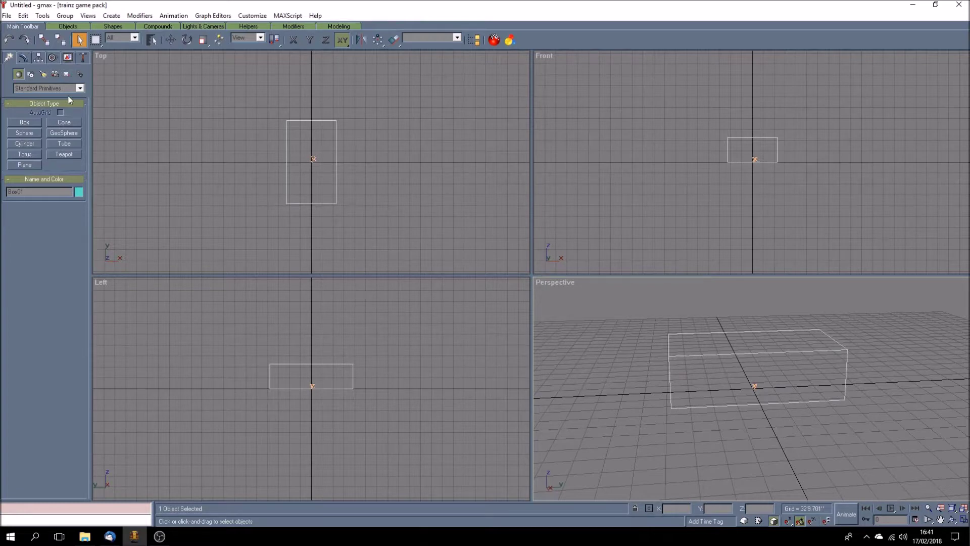
In the Hierarchy panel, enable Affect Pivot Only, then apply Center to Object and Align to World.
left_click(67, 58)
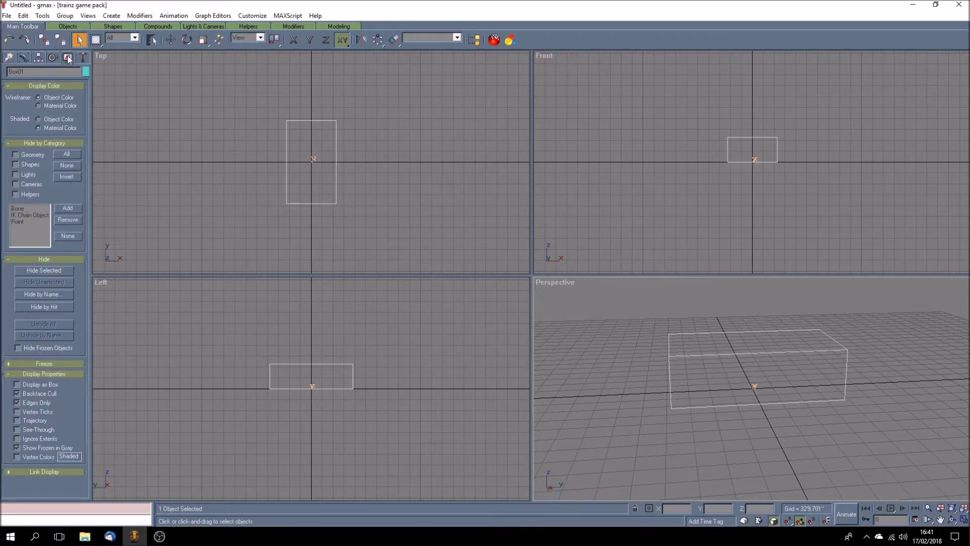
left_click(40, 58)
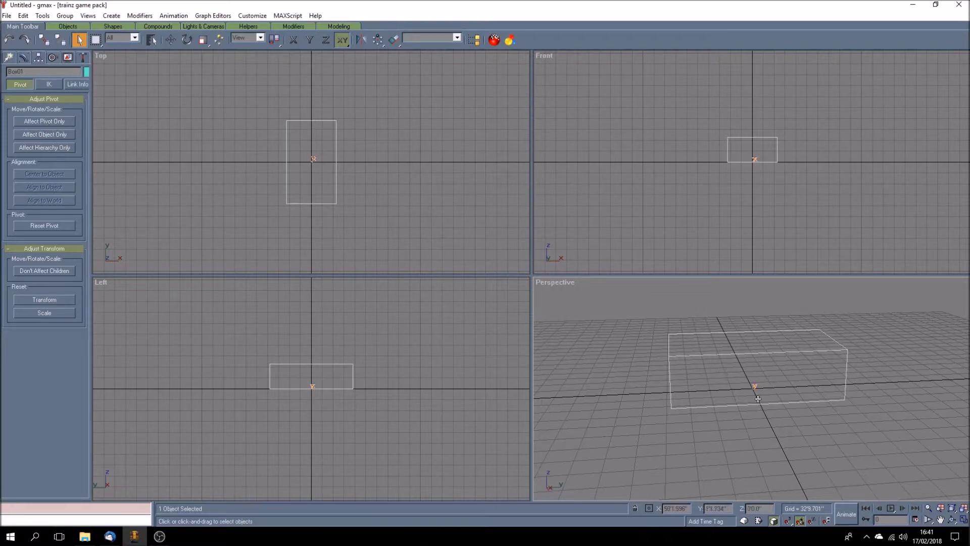
left_click(62, 123)
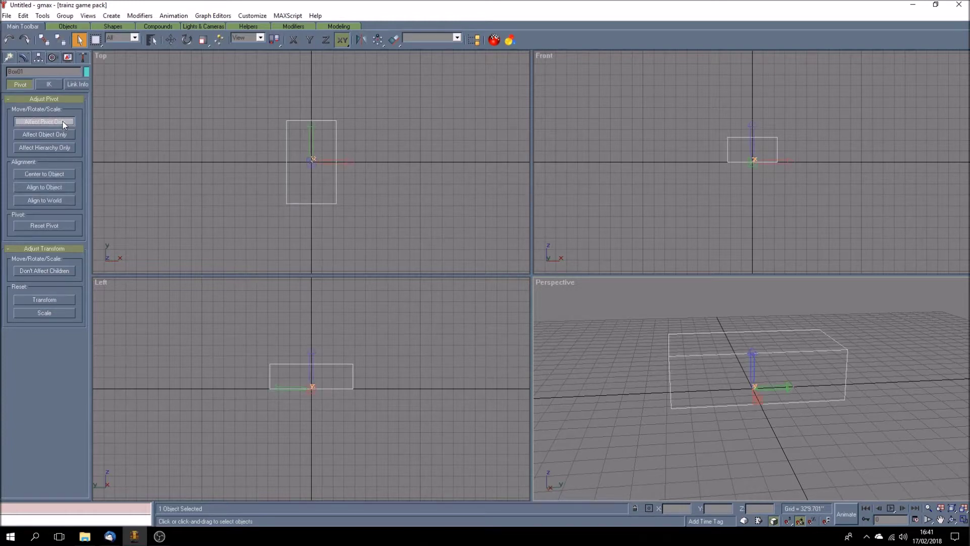
left_click(66, 174)
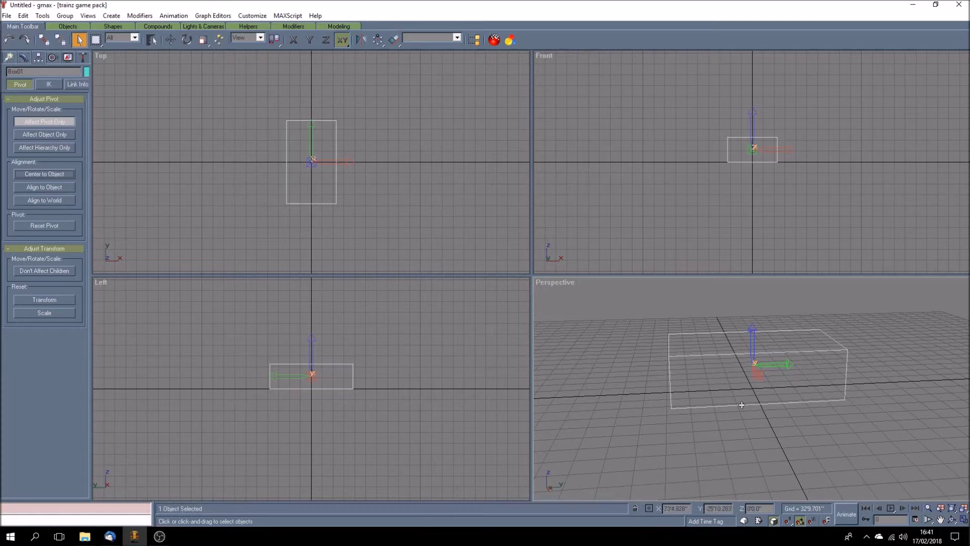
left_click(62, 200)
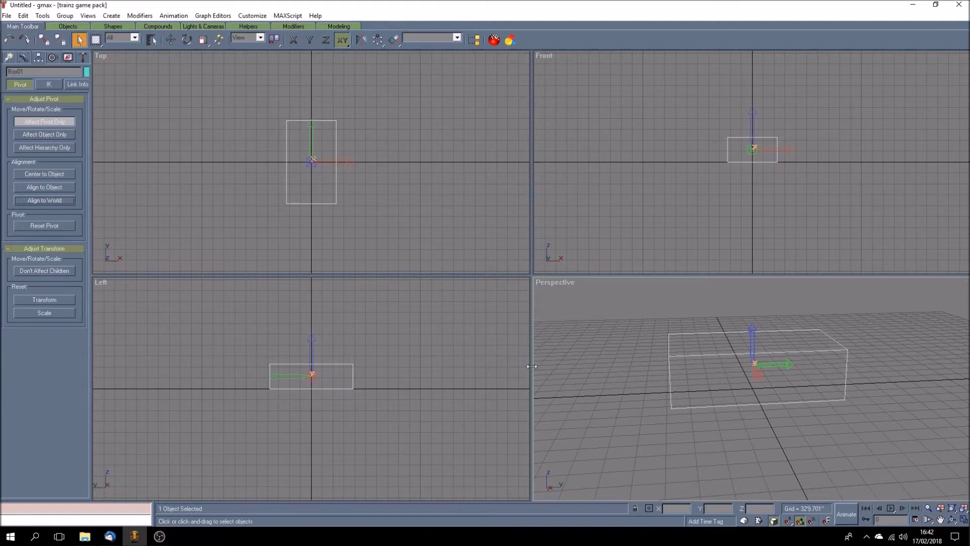
Turn off Affect Pivot Only, orbit the view, and drag Box01 to a new spot on the grid.
left_click(47, 124)
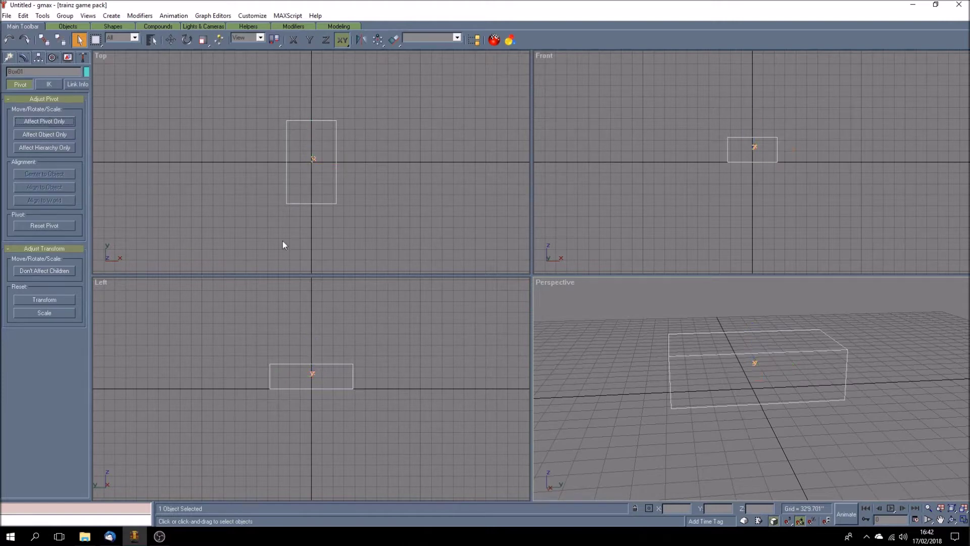
left_click(705, 444)
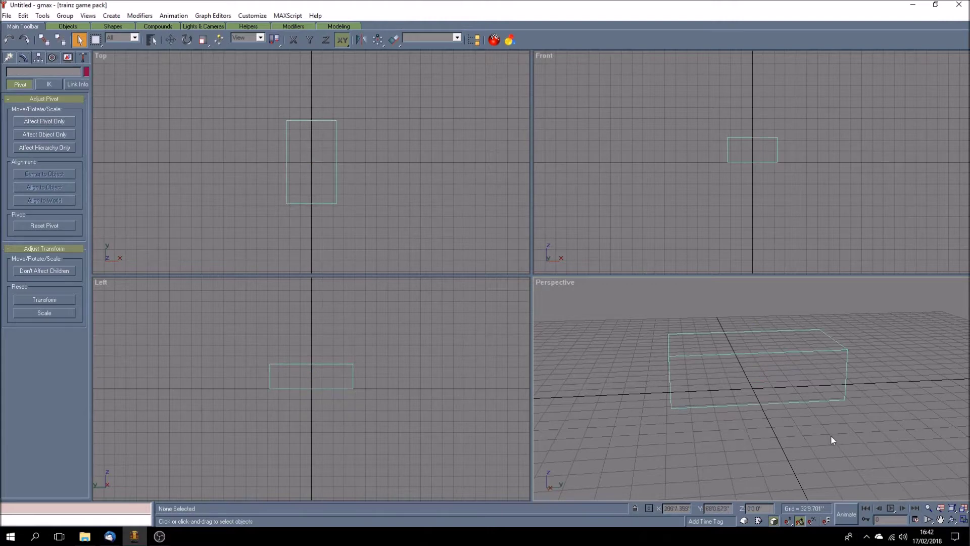
left_click(952, 519)
left_click_drag(748, 404, 708, 401)
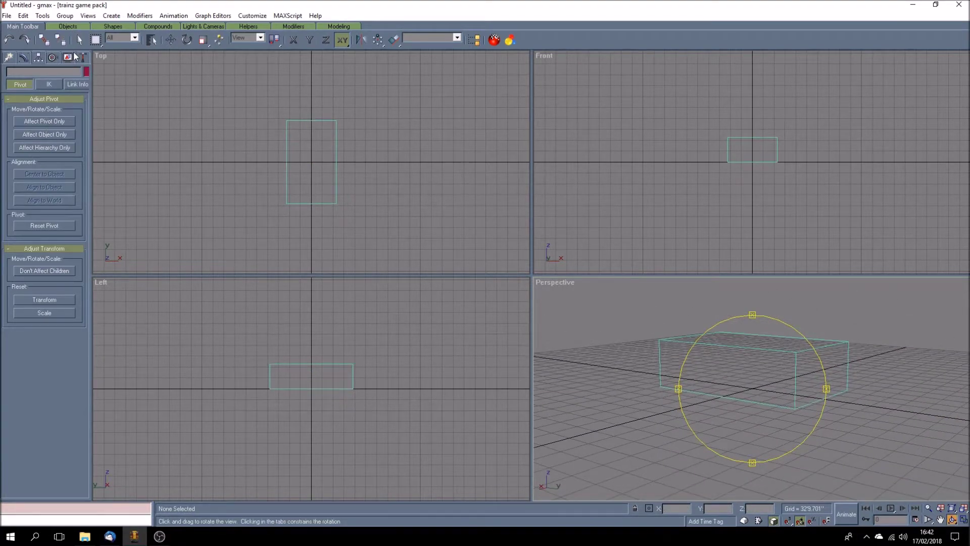
left_click(171, 40)
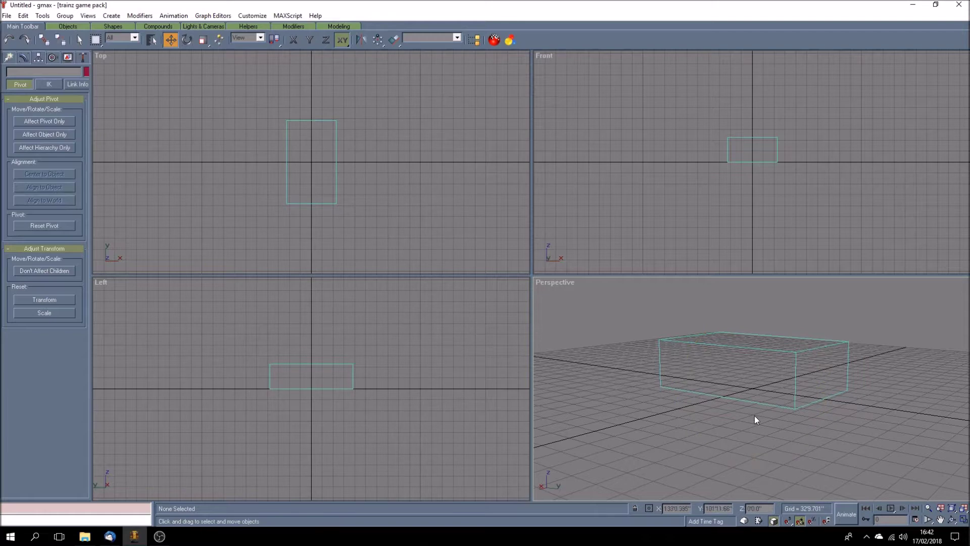
left_click(760, 403)
left_click(735, 424)
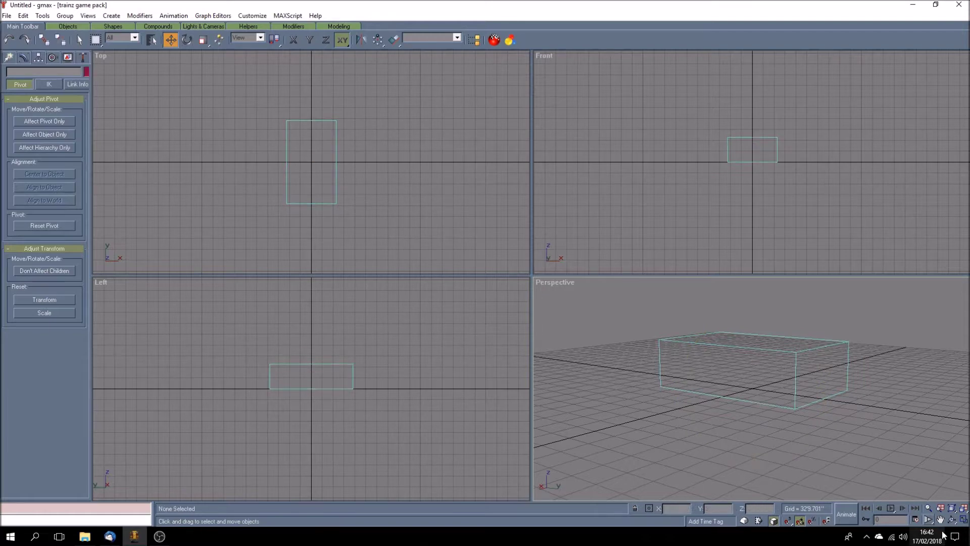
left_click(784, 409)
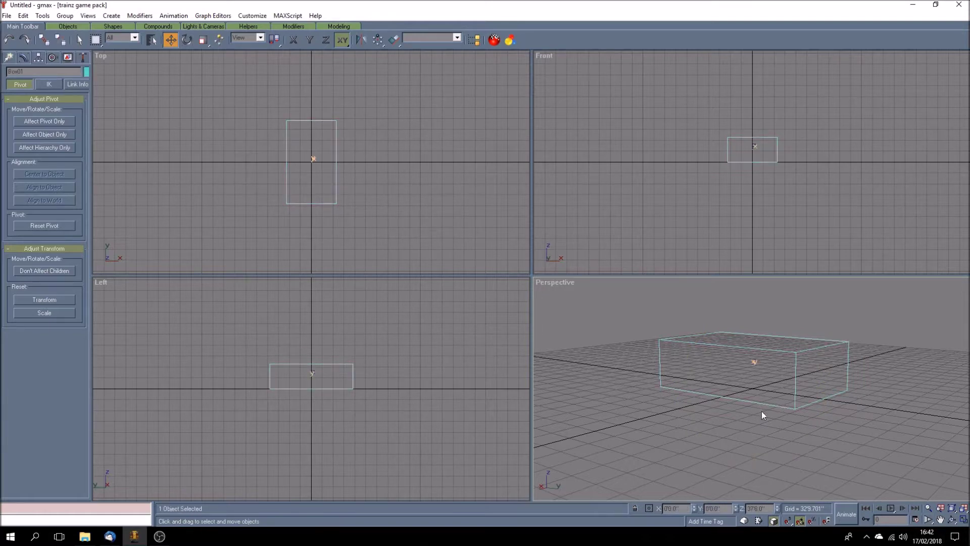
left_click_drag(761, 392, 705, 395)
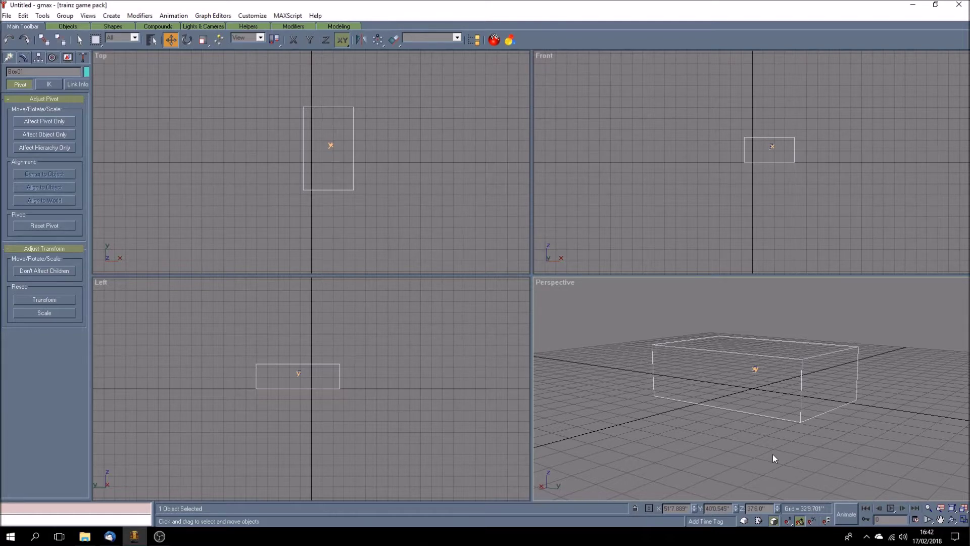
right_click(541, 284)
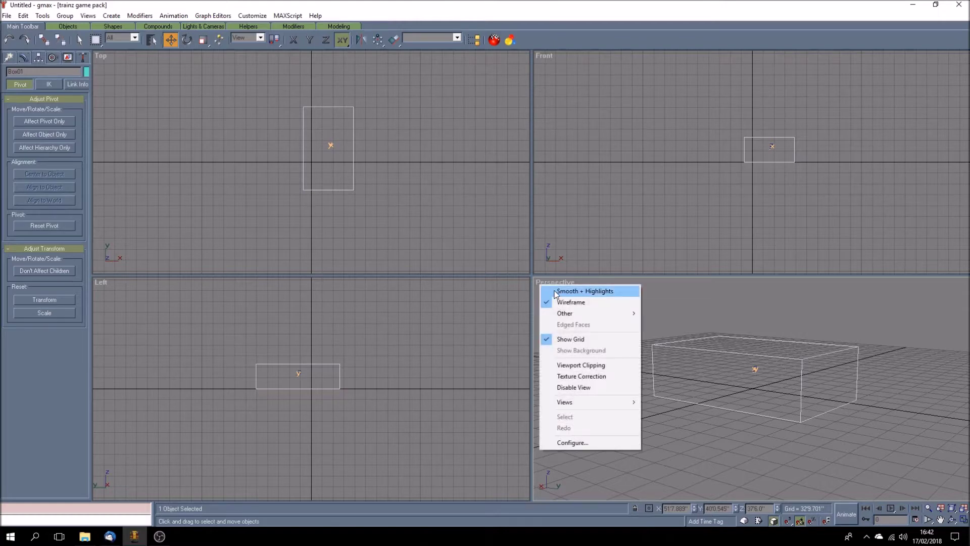
Switch the Perspective view to Smooth + Highlights and set the box's X, Y and Z to 0.
left_click(555, 291)
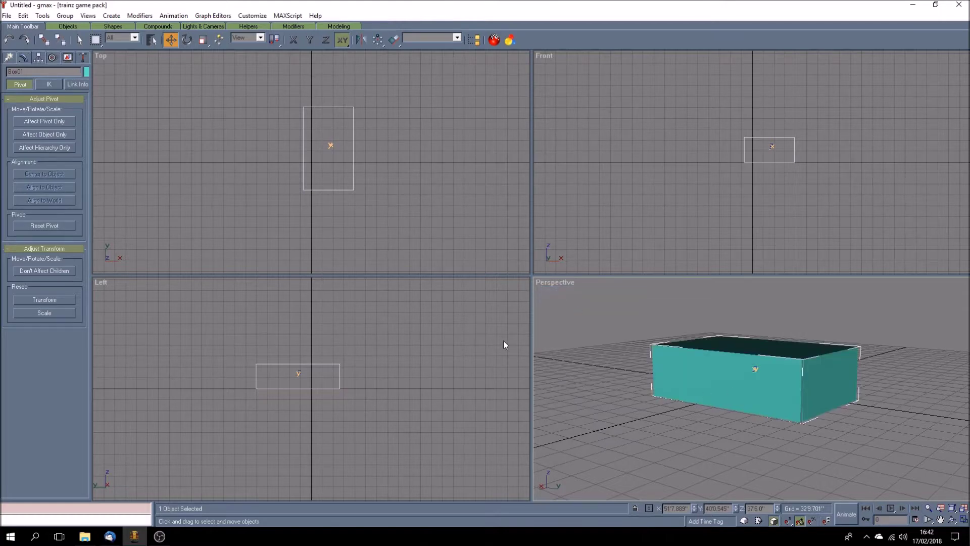
left_click(676, 509)
type("0")
key("Tab")
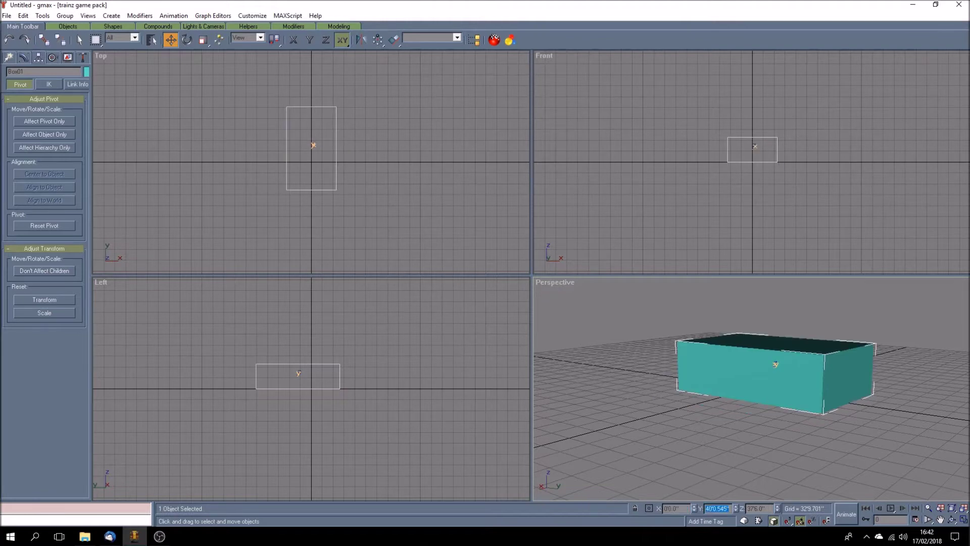
type("0")
key("Tab")
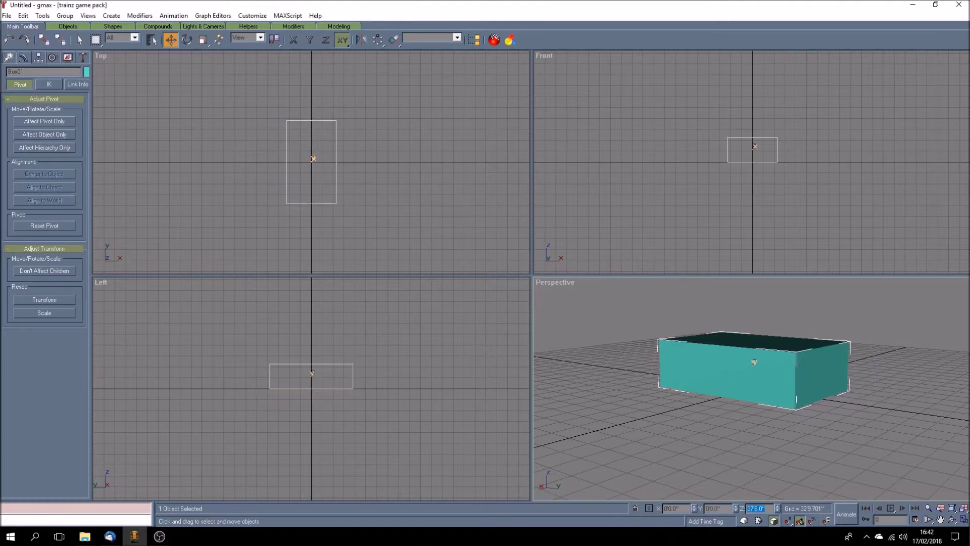
type("0")
key("Tab")
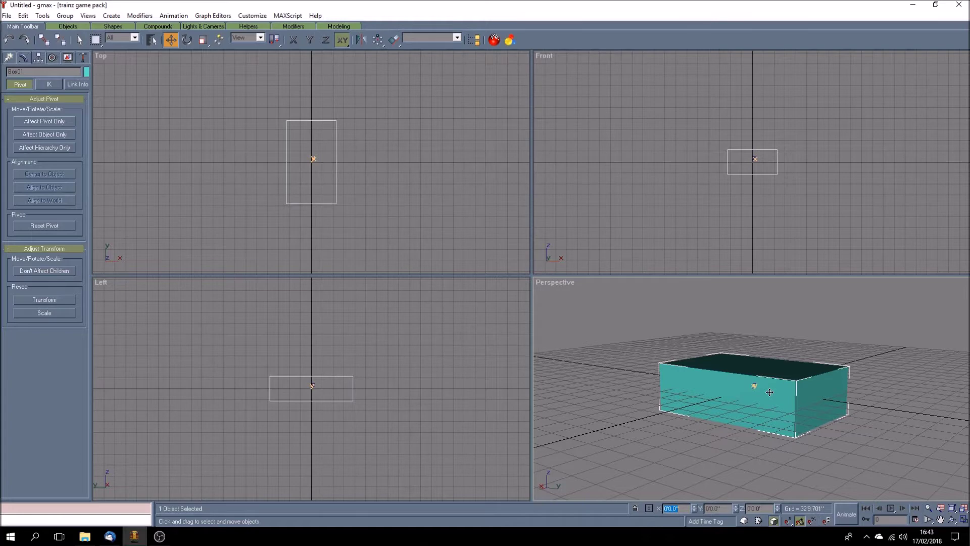
Open the Modify panel and set Box01's Z position to 37'6" so its base sits on the grid.
left_click(22, 57)
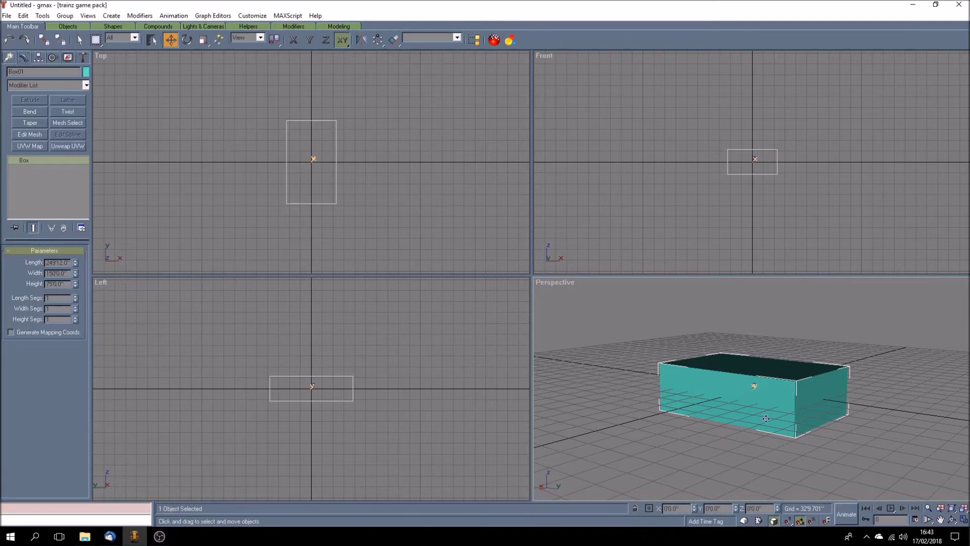
double_click(754, 508)
type("37'6")
left_click_drag(760, 509, 756, 509)
key("Return")
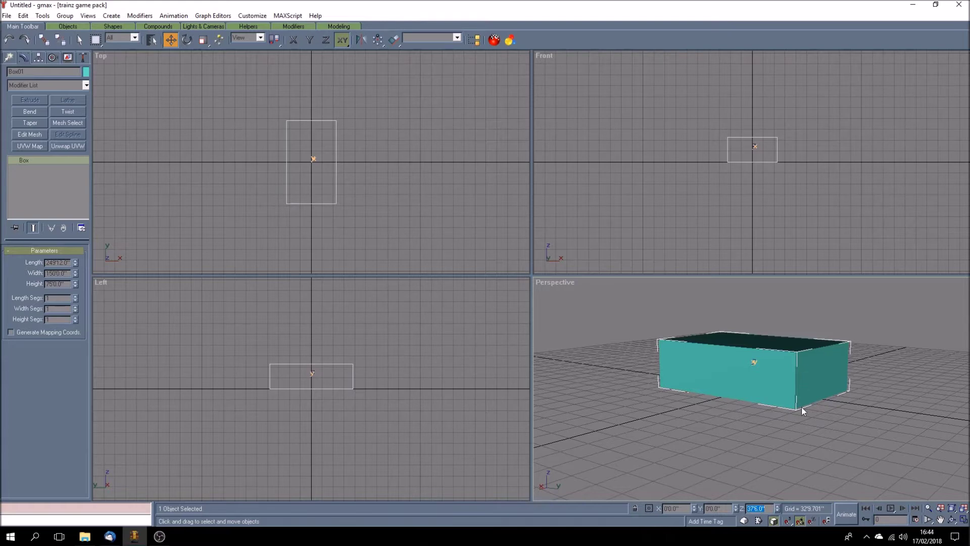
left_click(952, 519)
Orbit around the teal box to view it from above, its long side, front-on and its right side.
left_click_drag(728, 410, 734, 430)
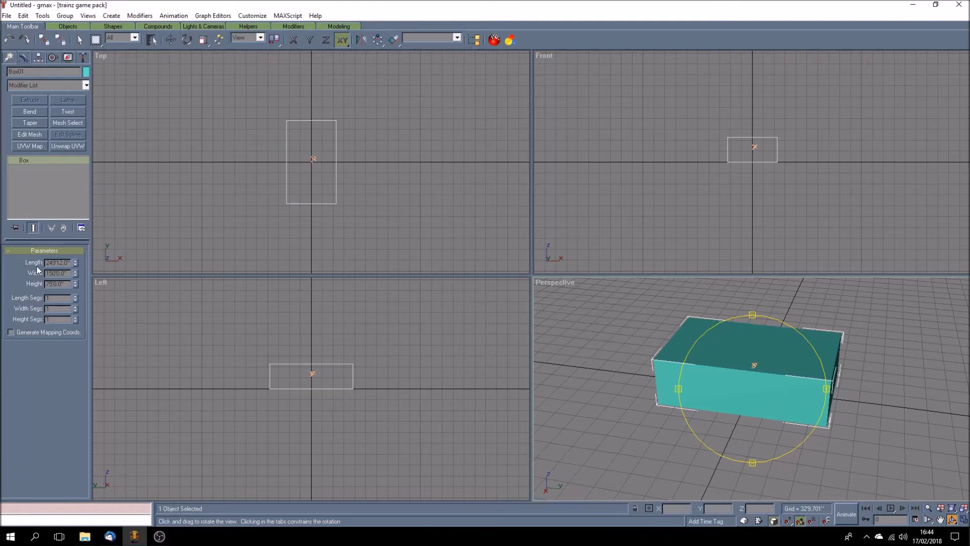
left_click_drag(765, 440, 711, 418)
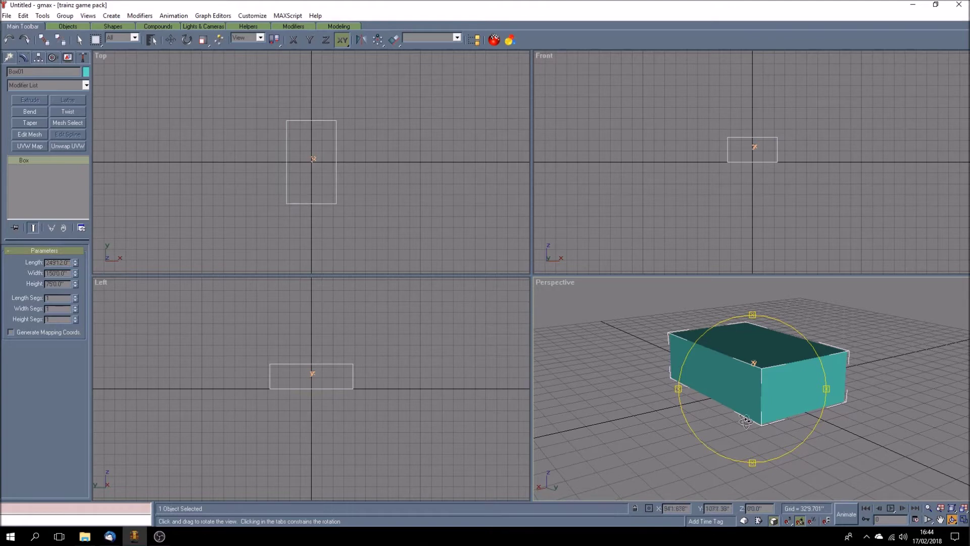
mouse_move(747, 421)
left_mouse_down()
mouse_move(771, 421)
mouse_move(744, 419)
left_mouse_up()
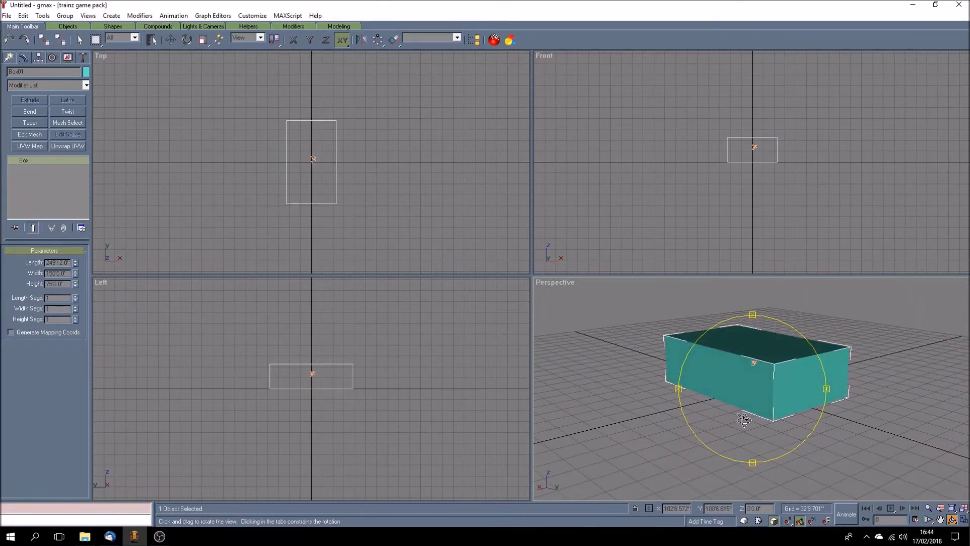
mouse_move(744, 420)
left_mouse_down()
mouse_move(803, 430)
mouse_move(711, 419)
mouse_move(754, 428)
mouse_move(740, 437)
left_mouse_up()
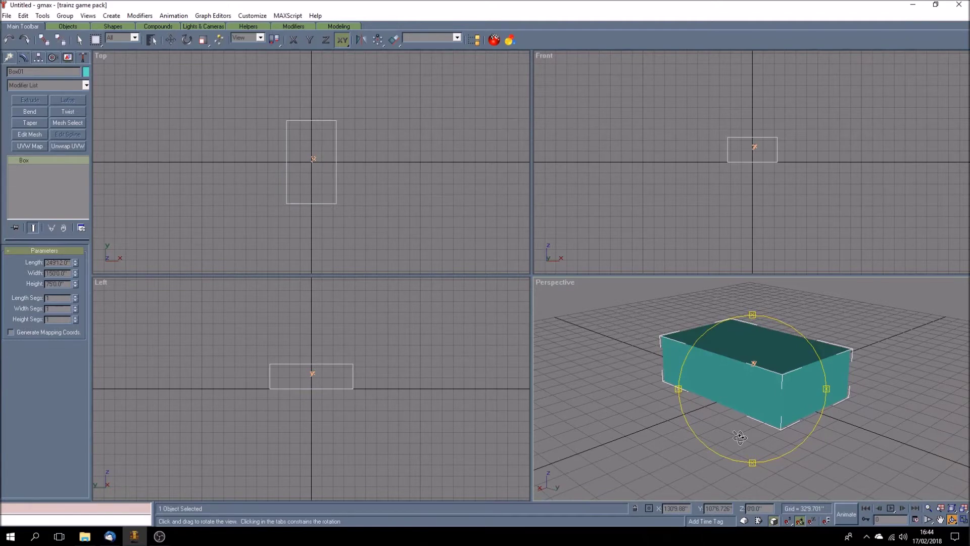
left_click_drag(740, 437, 785, 444)
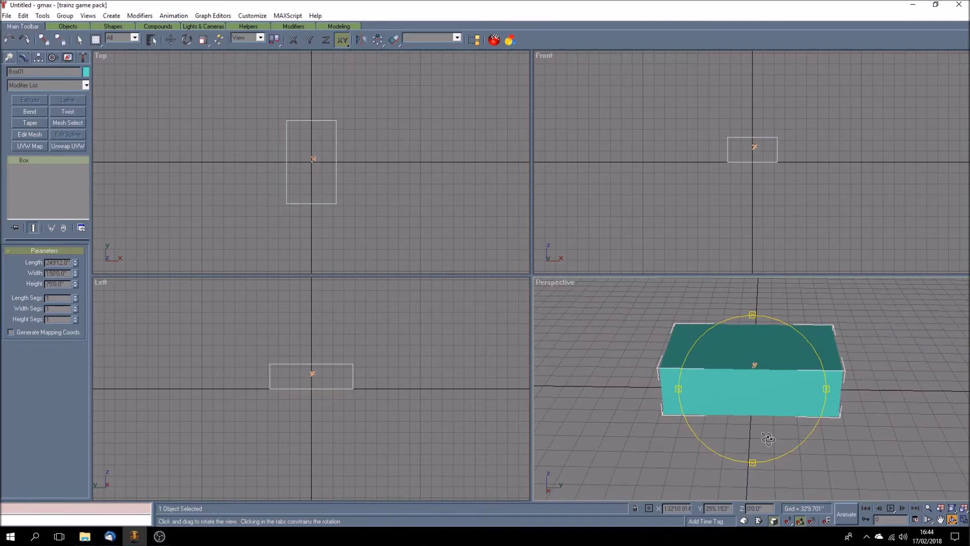
left_click_drag(768, 439, 755, 428)
left_click_drag(767, 373, 753, 409)
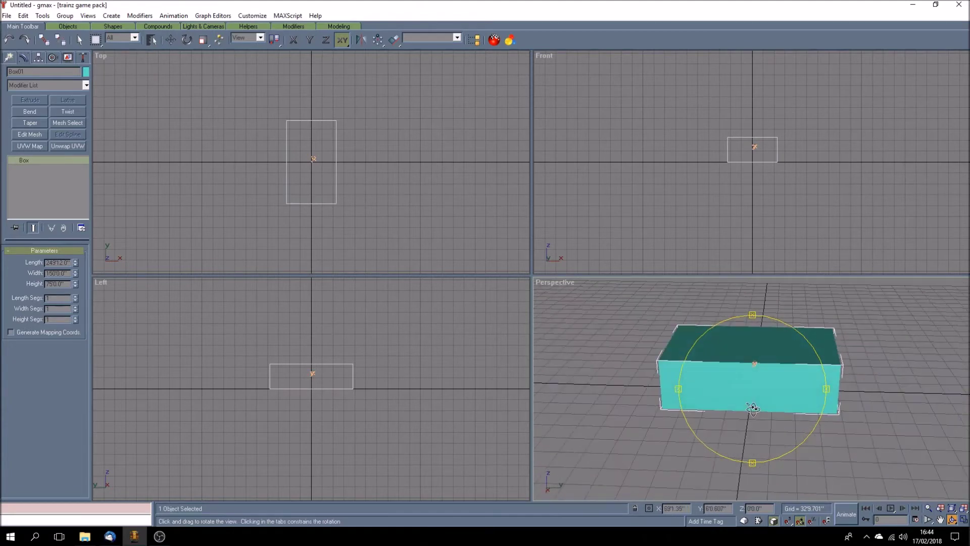
left_click(79, 41)
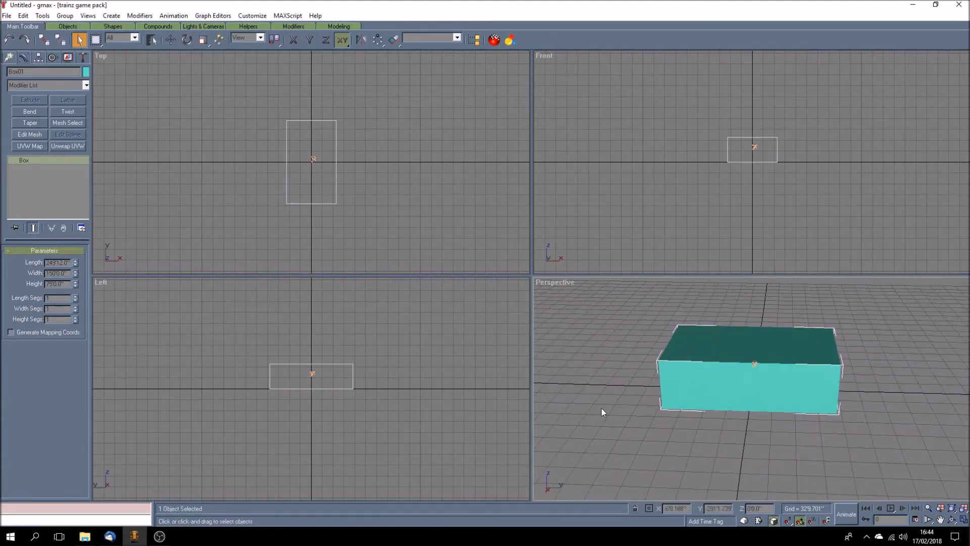
left_click(643, 426)
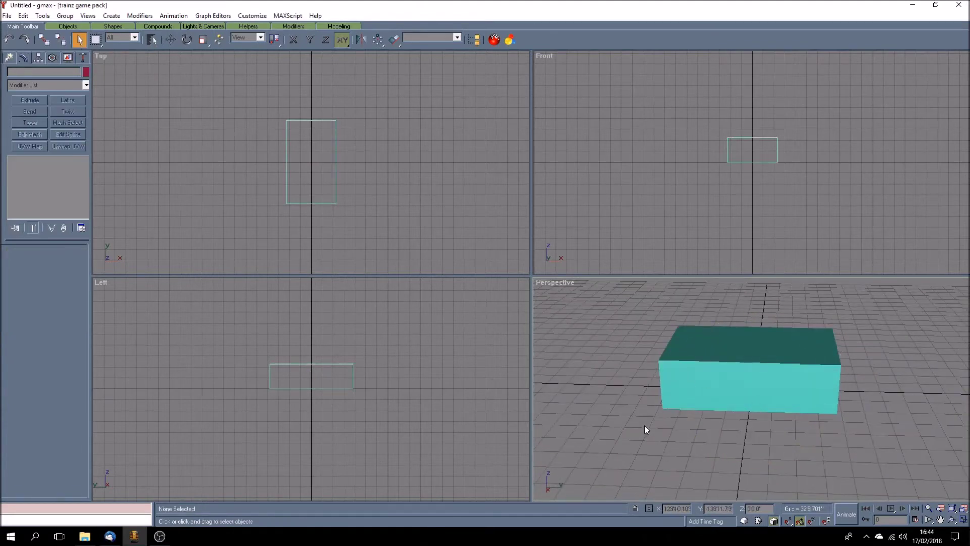
left_click(174, 41)
left_click(731, 392)
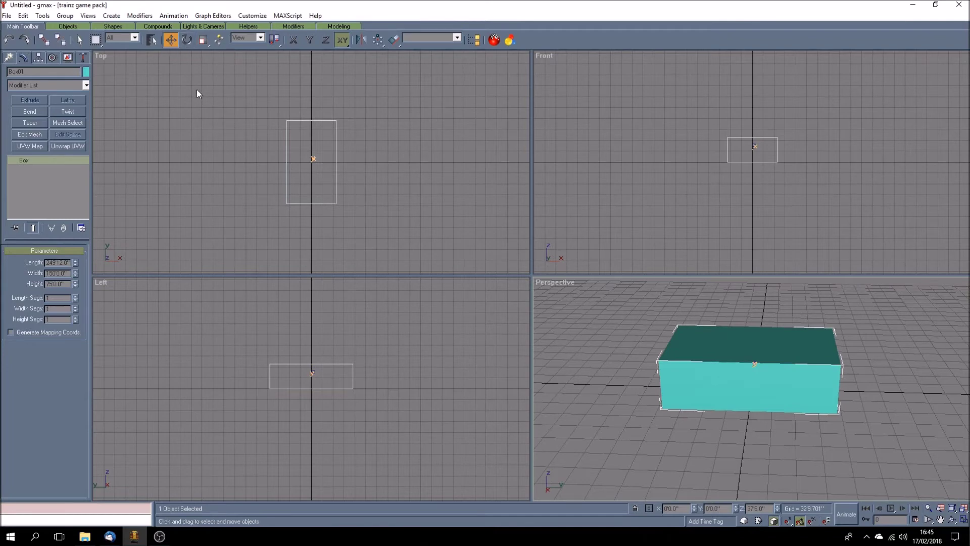
left_click(190, 42)
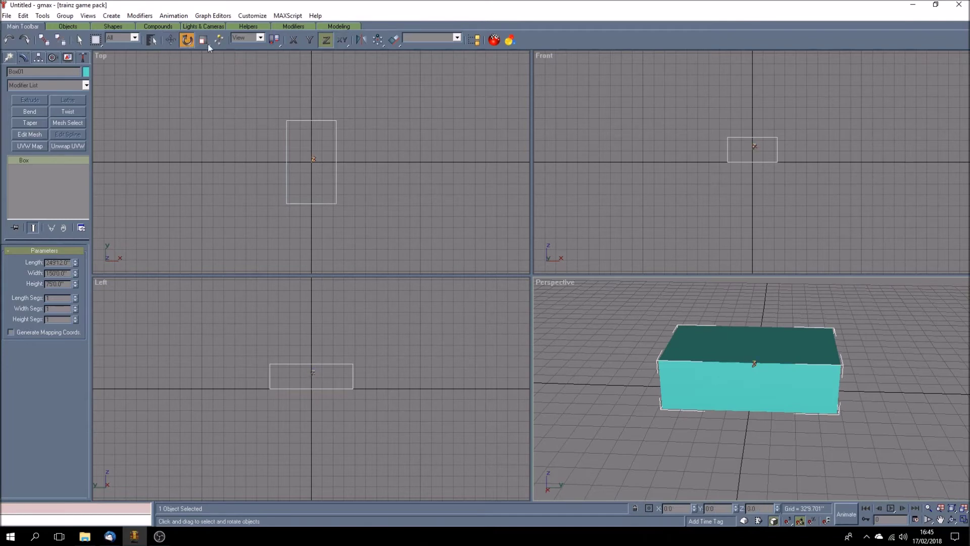
Spin the box back and forth around its vertical Z axis.
left_click_drag(664, 381, 760, 403)
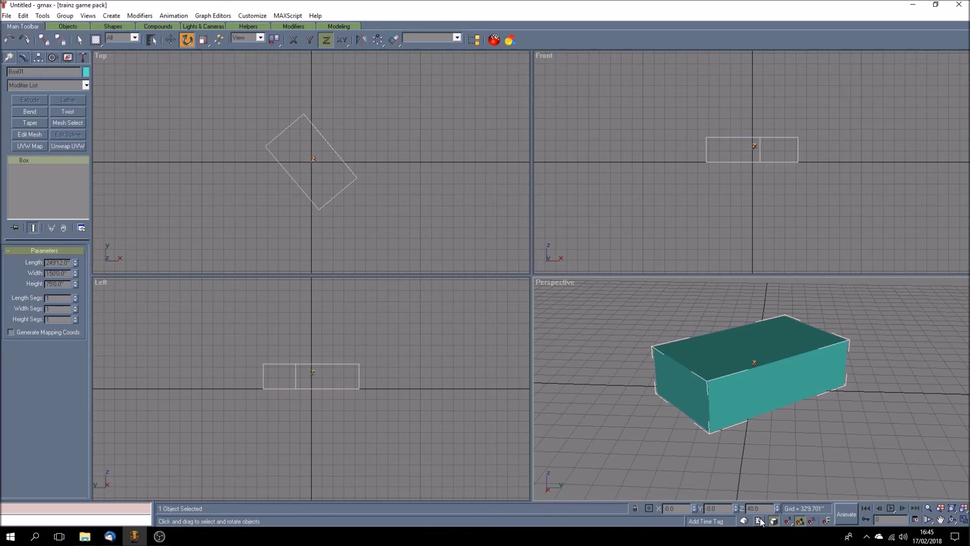
left_click(728, 405)
left_click_drag(727, 404, 793, 500)
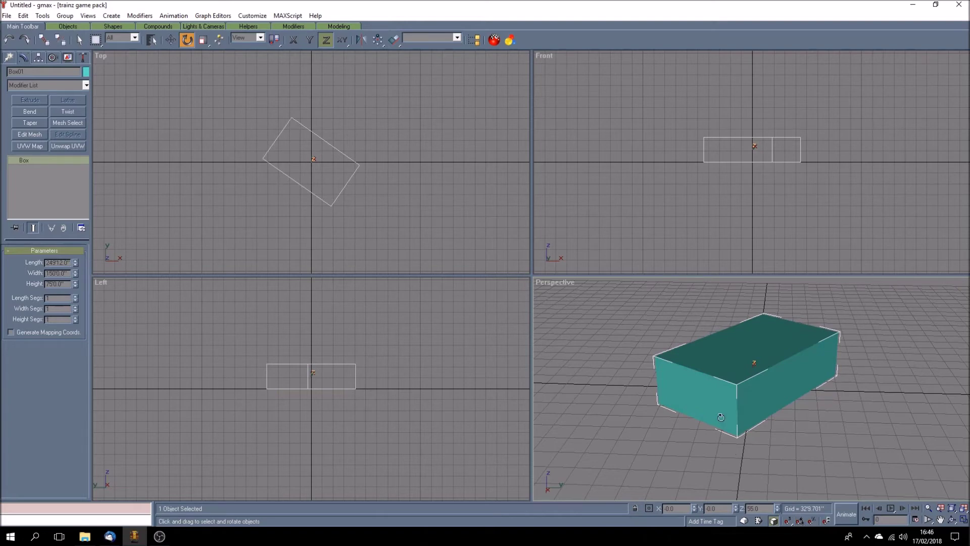
left_click_drag(721, 417, 785, 433)
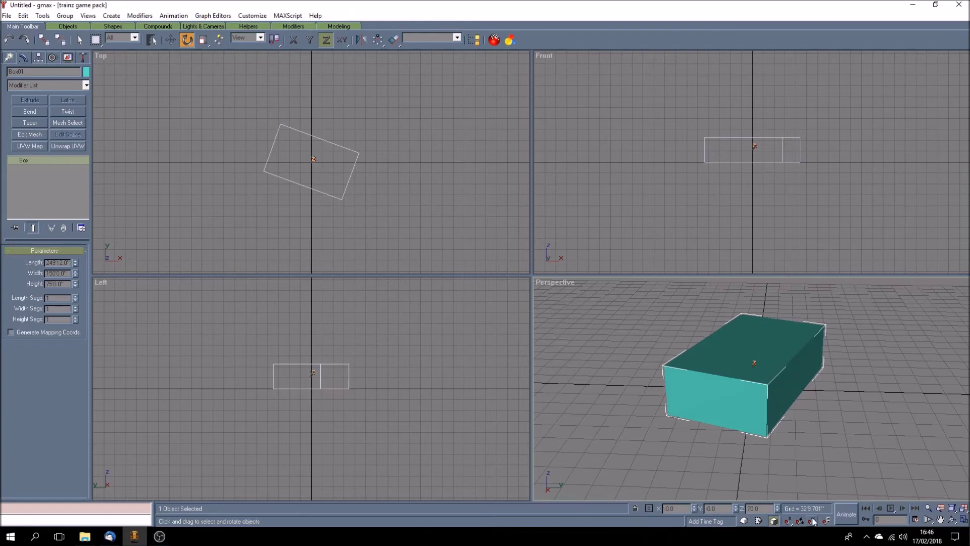
left_click_drag(740, 407, 890, 479)
Set the Z rotation to 0 to square the box to the grid, then deselect it.
double_click(771, 509)
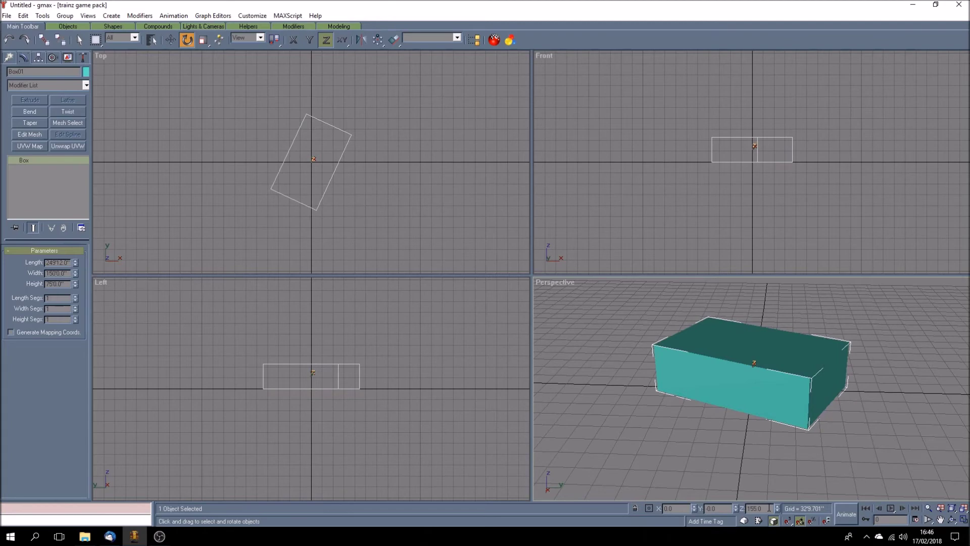
type("0")
key("Return")
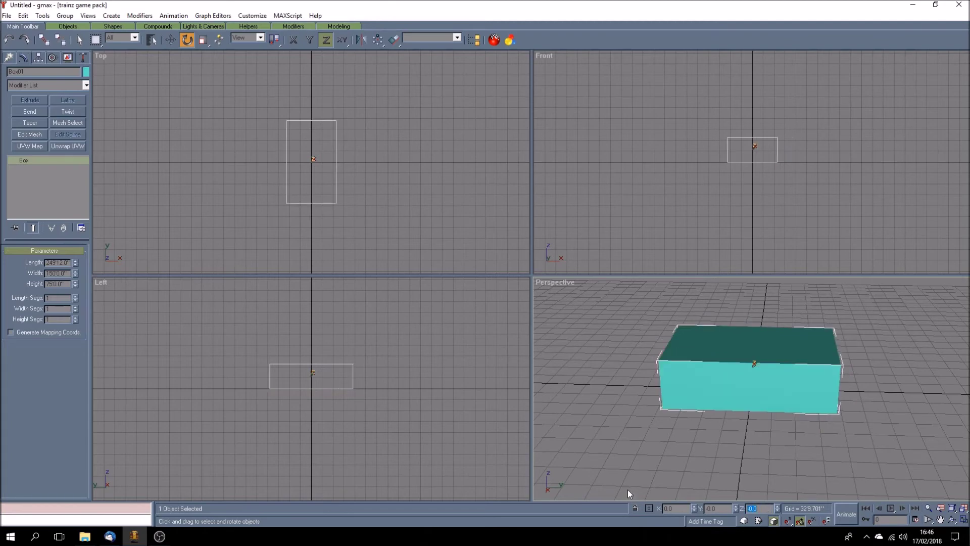
left_click(735, 448)
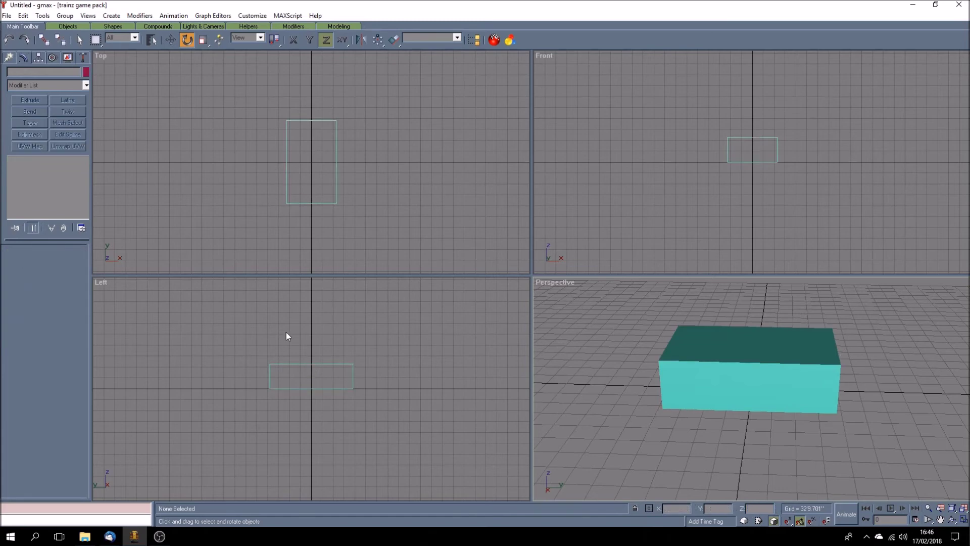
Add a large Sphere primitive beside the box in the Perspective view.
left_click(8, 57)
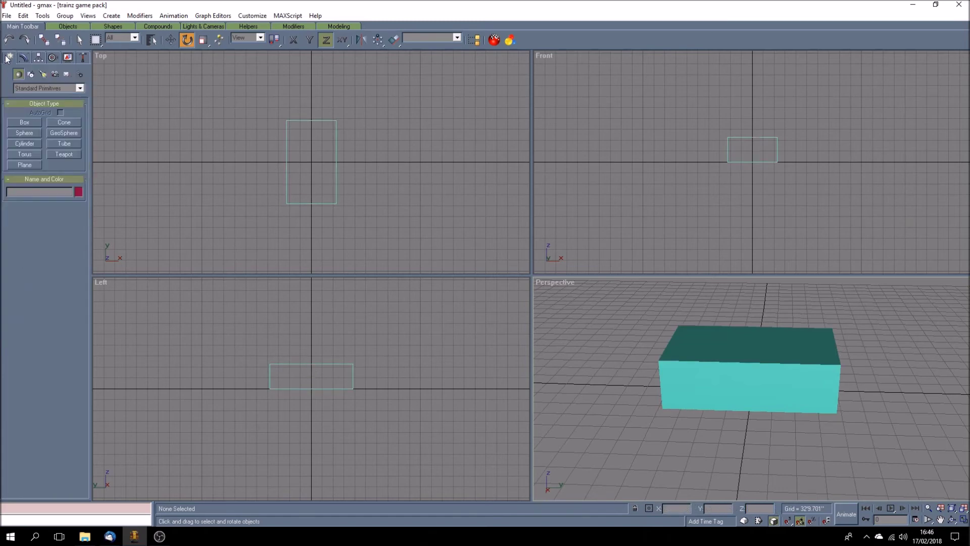
left_click(34, 133)
left_click_drag(559, 327, 631, 378)
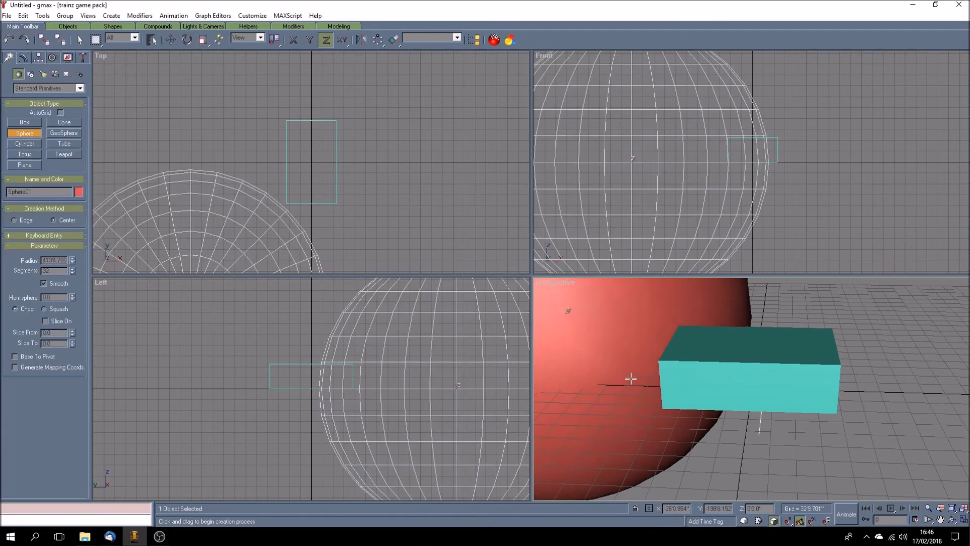
Add a teal cylinder next to the box by setting its base radius and height.
left_click(28, 146)
left_click(837, 435)
left_click_drag(837, 434, 872, 460)
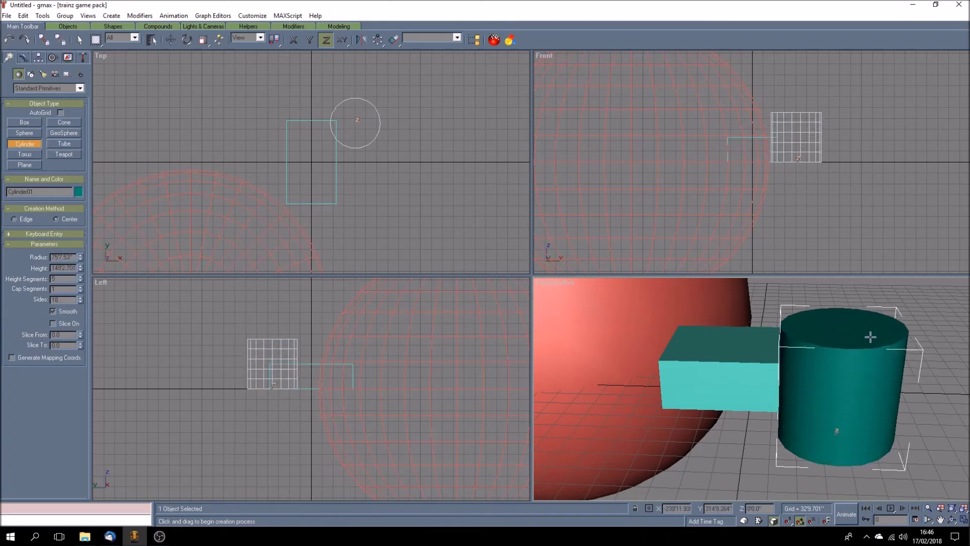
left_click(871, 322)
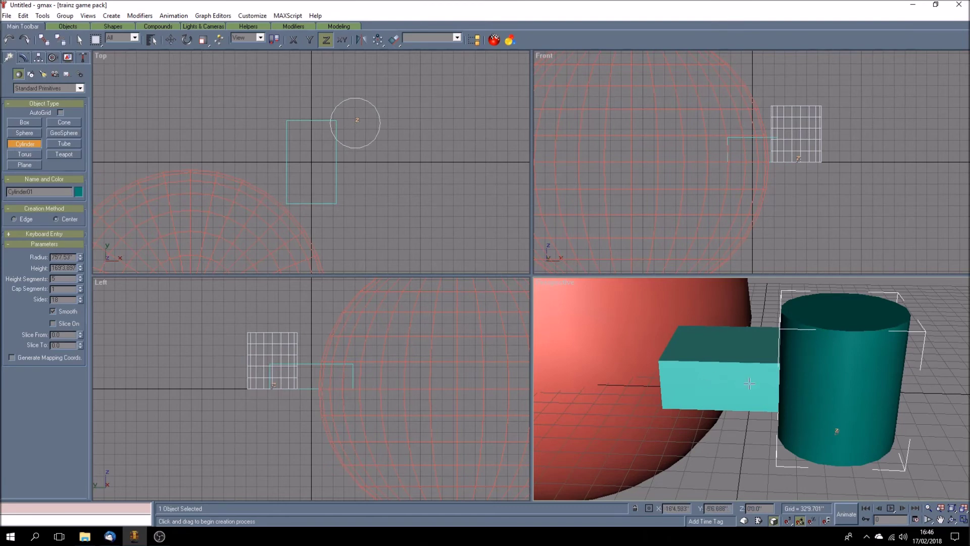
scroll(749, 384, "down", 10)
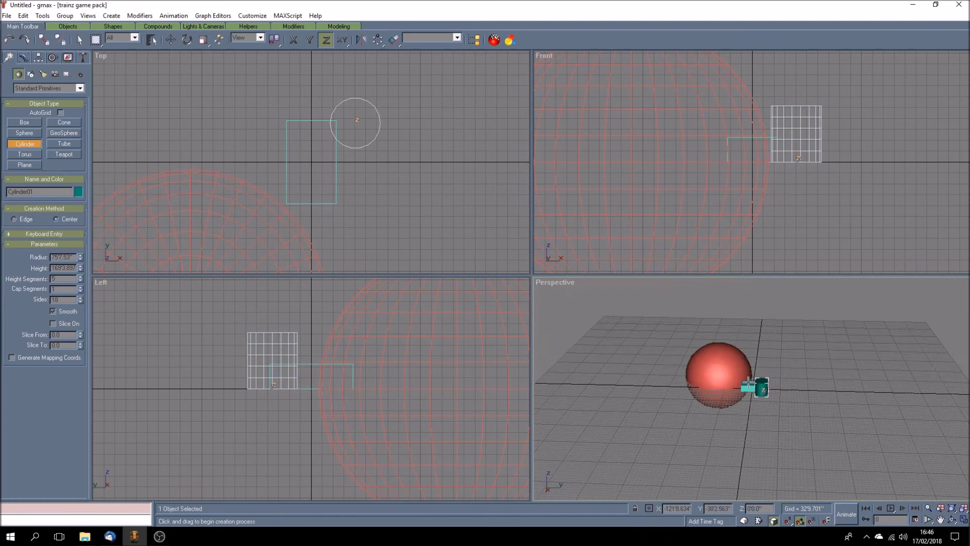
scroll(749, 380, "up", 8)
scroll(749, 380, "down", 8)
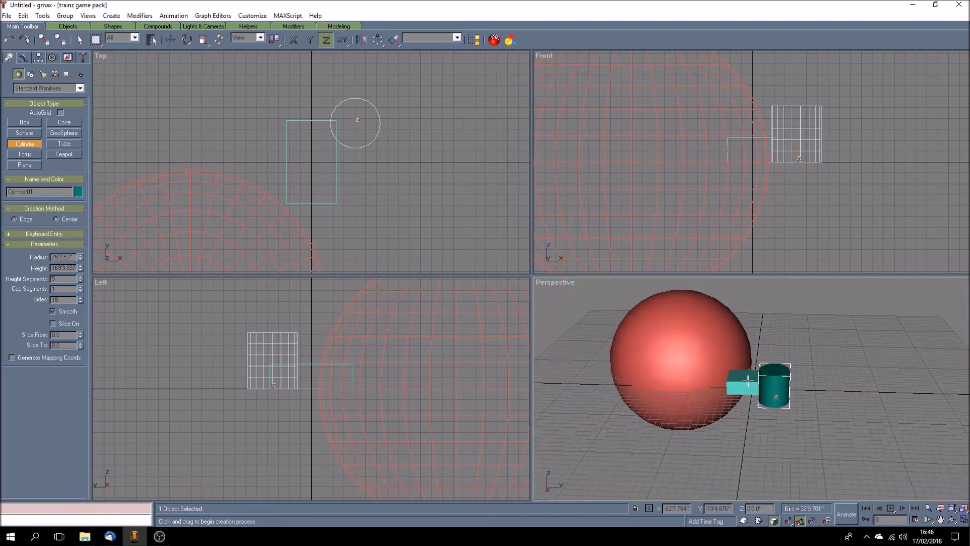
scroll(750, 380, "up", 8)
left_click(79, 40)
left_click(819, 238)
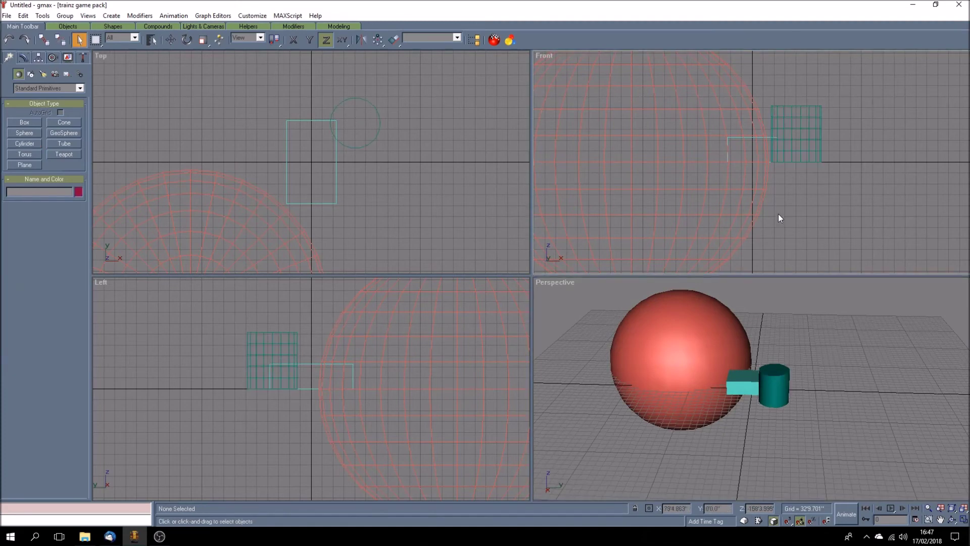
scroll(778, 214, "up", 5)
scroll(779, 213, "down", 6)
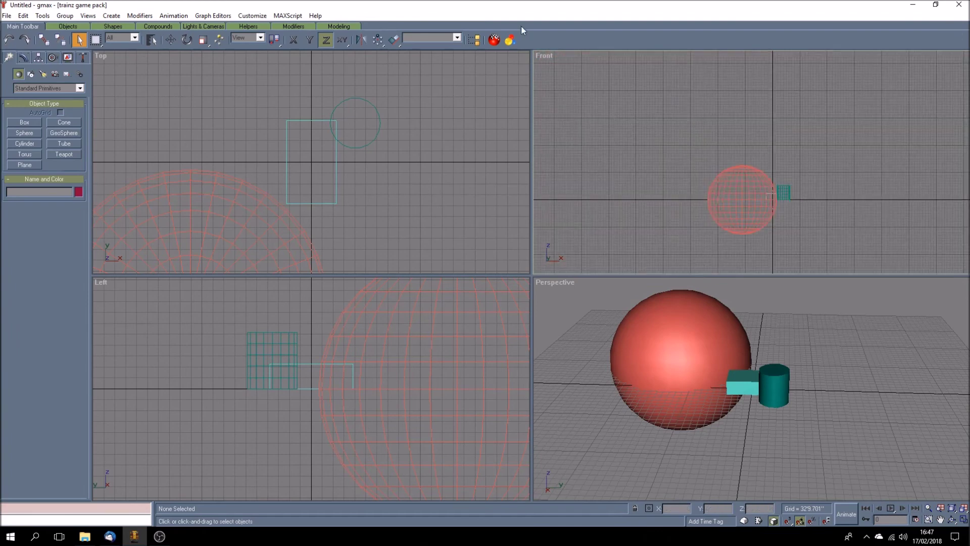
right_click(543, 54)
left_click(551, 61)
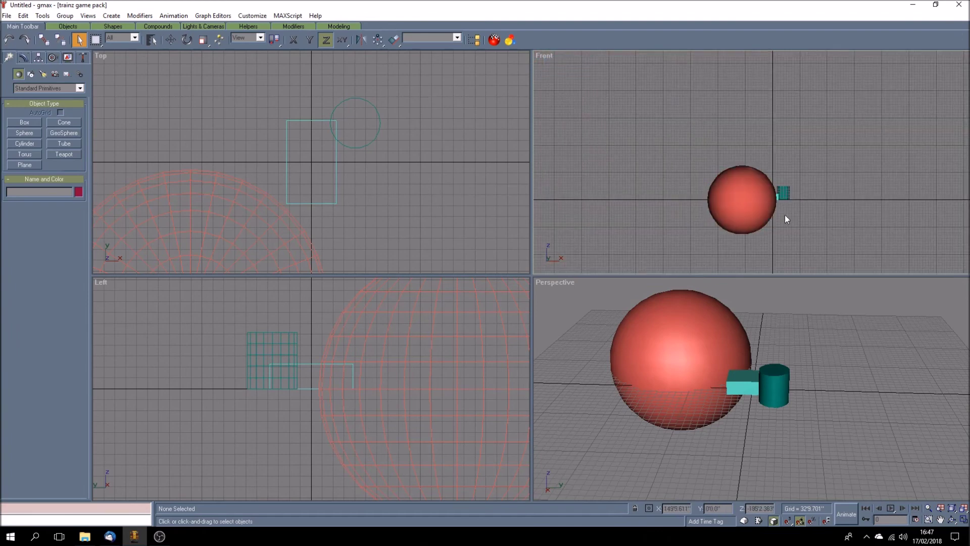
scroll(784, 214, "up", 4)
scroll(784, 215, "up", 2)
scroll(784, 214, "down", 6)
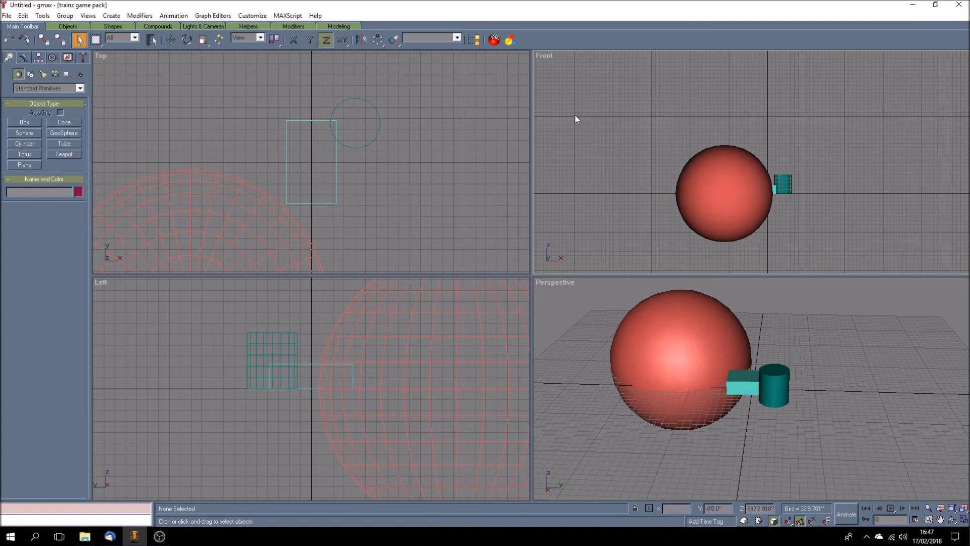
right_click(544, 55)
left_click(556, 72)
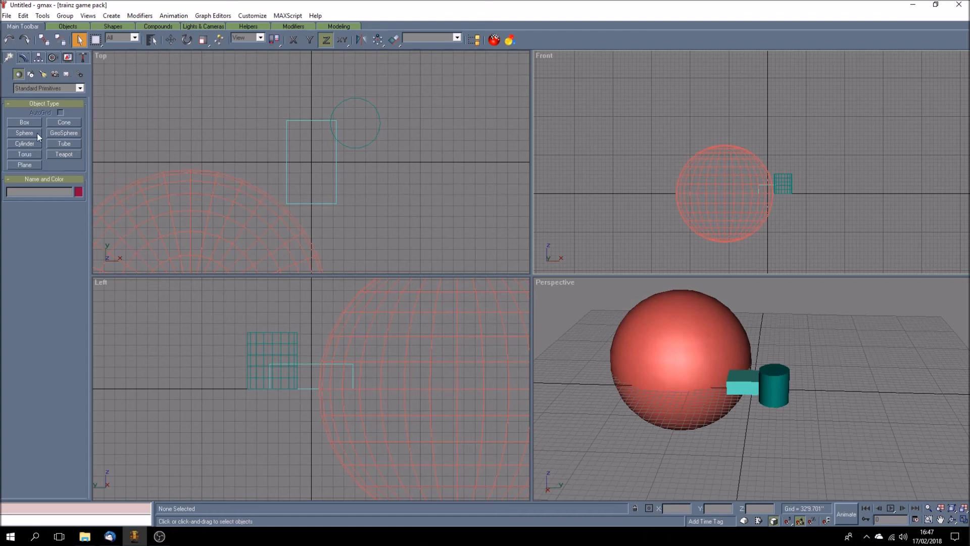
left_click(19, 74)
left_click(751, 391)
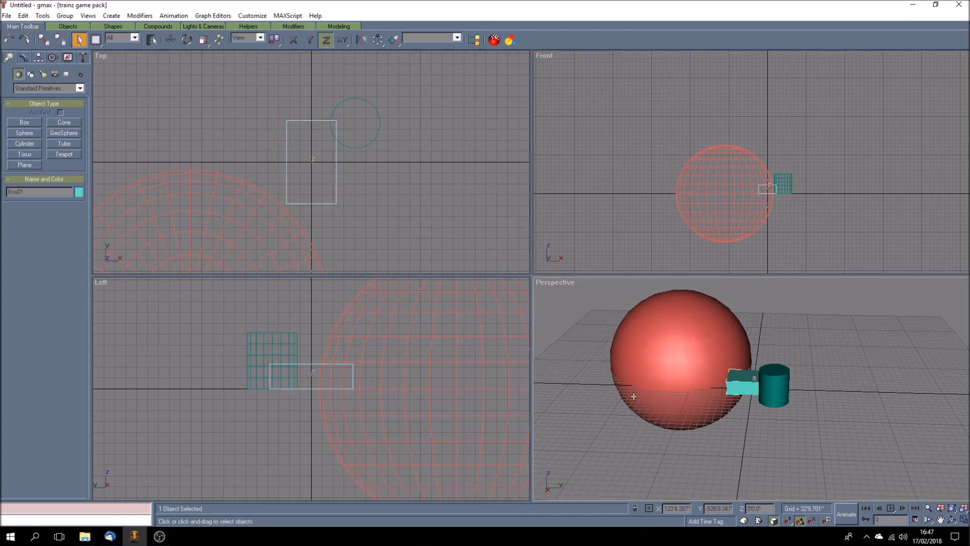
left_click(23, 57)
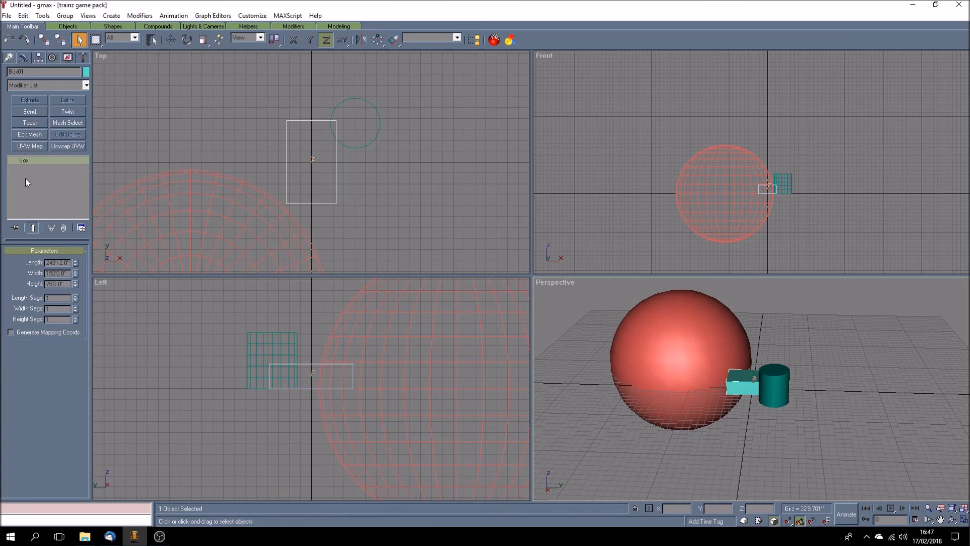
left_click(855, 420)
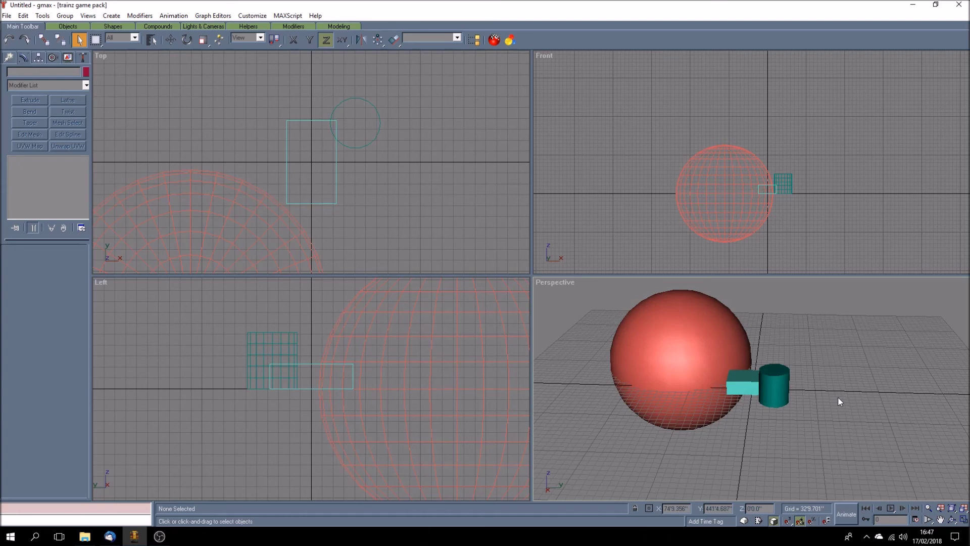
Delete the red sphere and the teal cylinder, leaving Box01 alone in the scene.
left_click(676, 346)
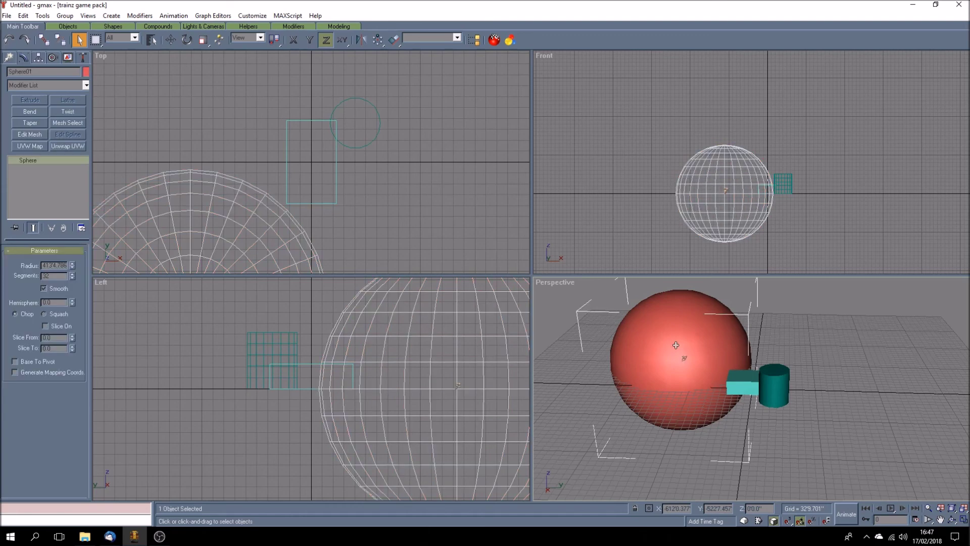
key("Delete")
left_click(776, 385)
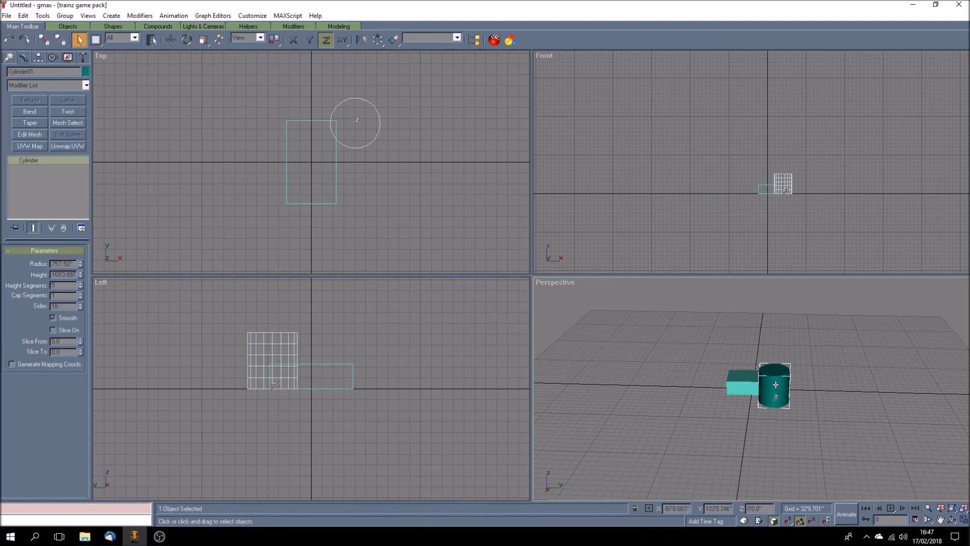
key("Delete")
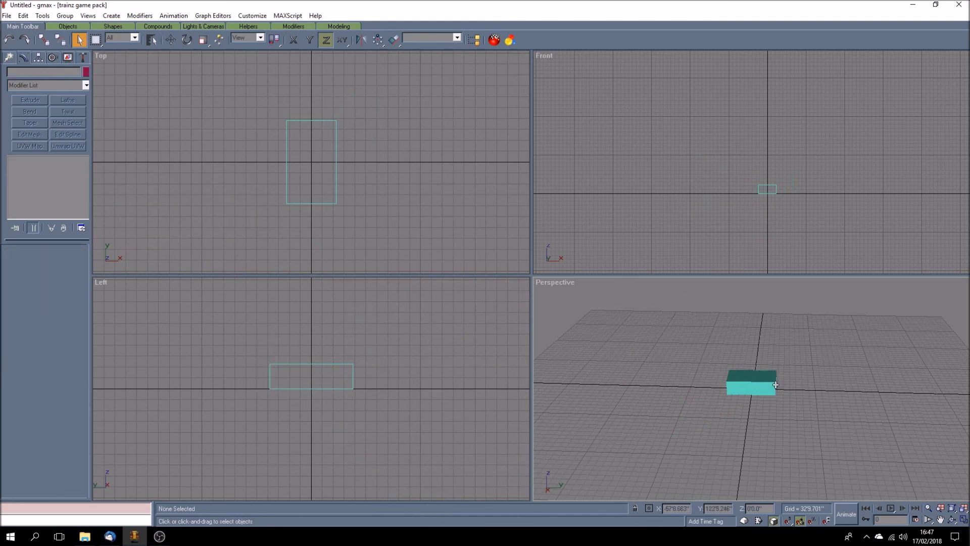